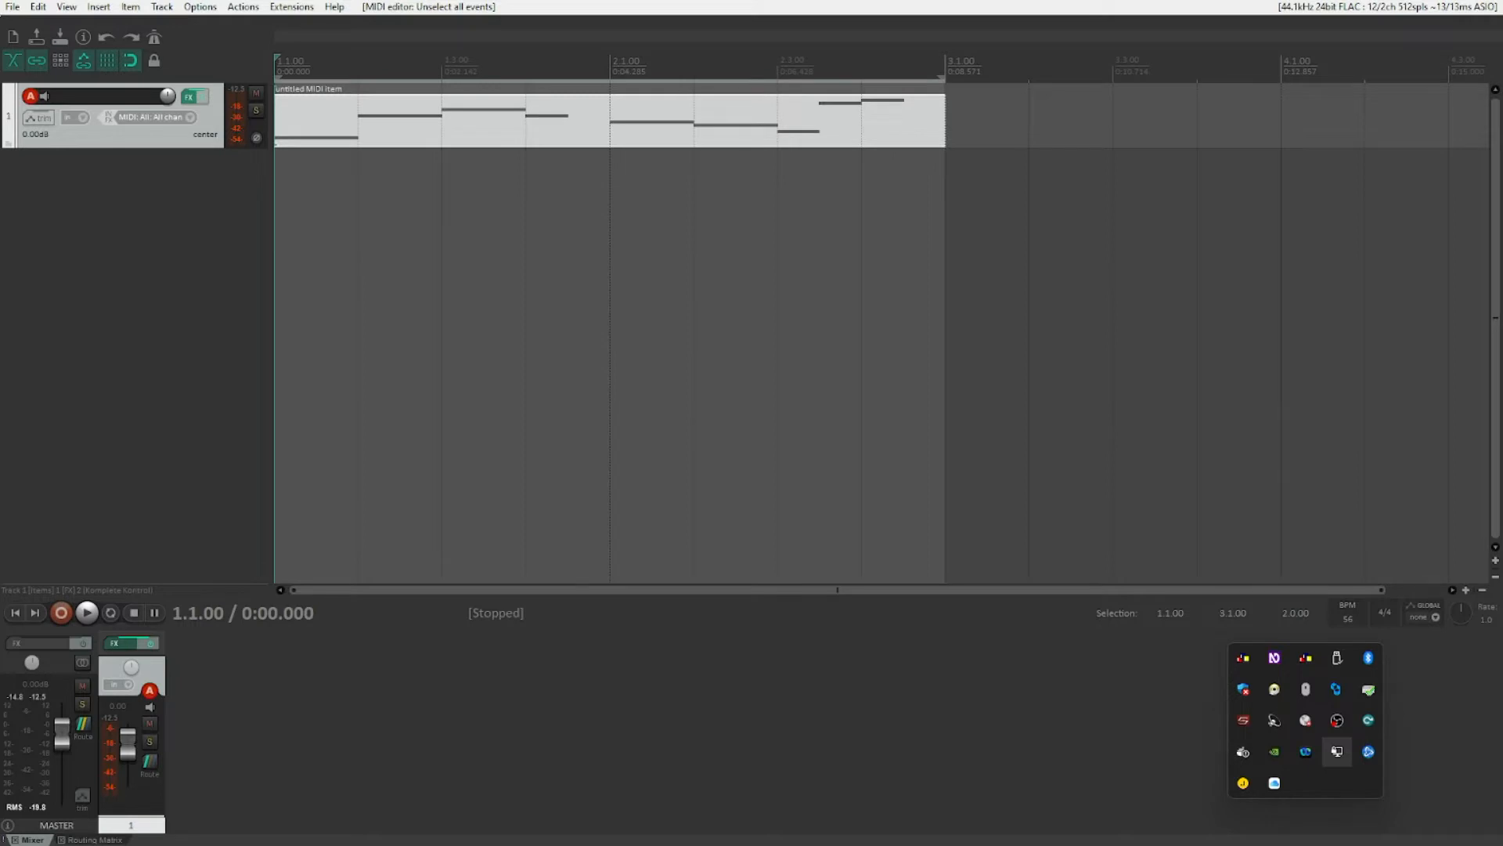
Play the MIDI item on track 1 from the start to hear the piano melody
key("space")
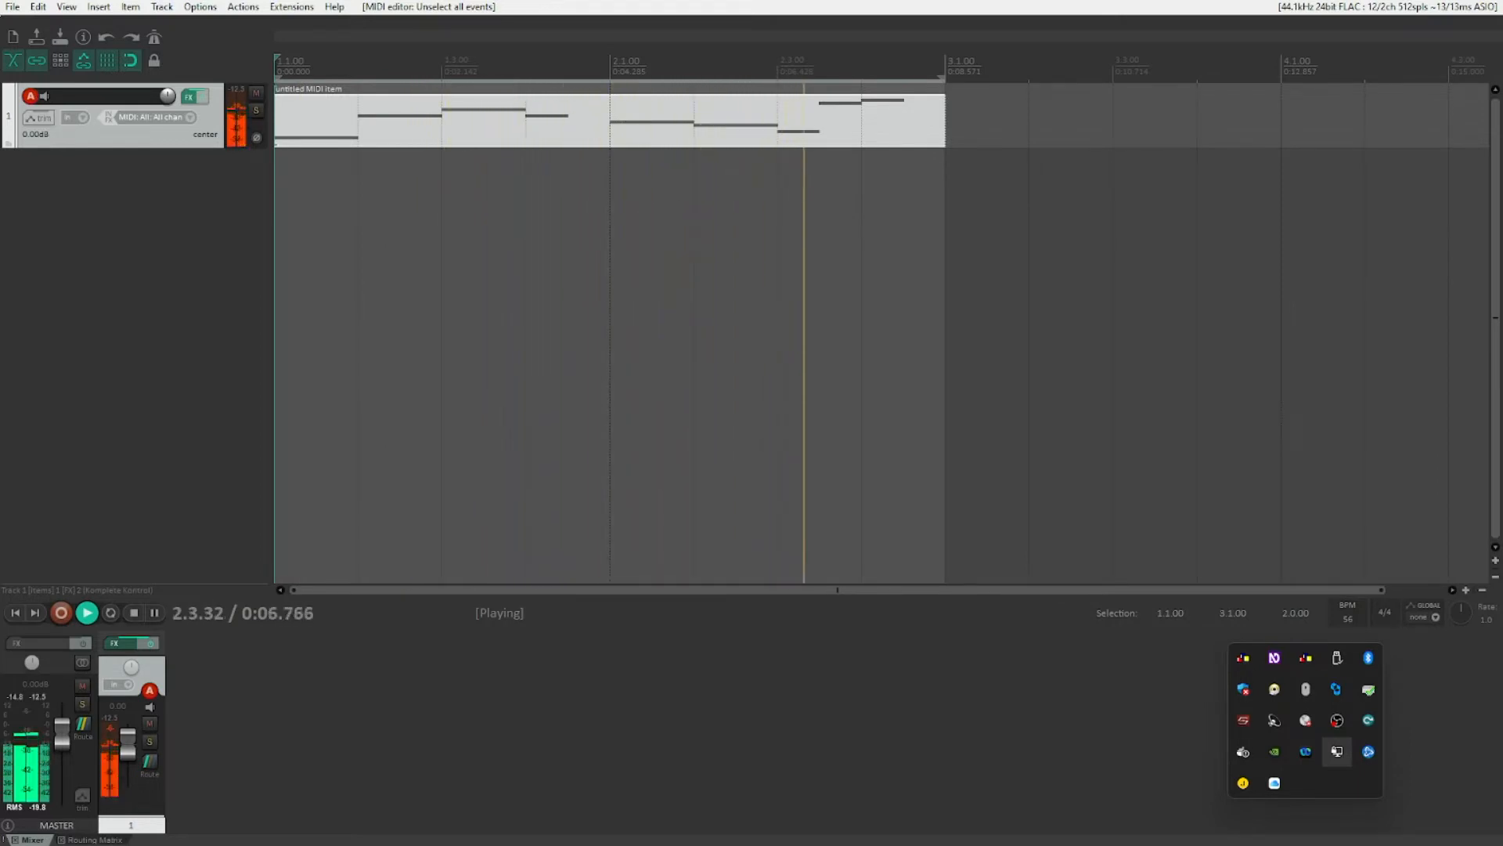
key("space")
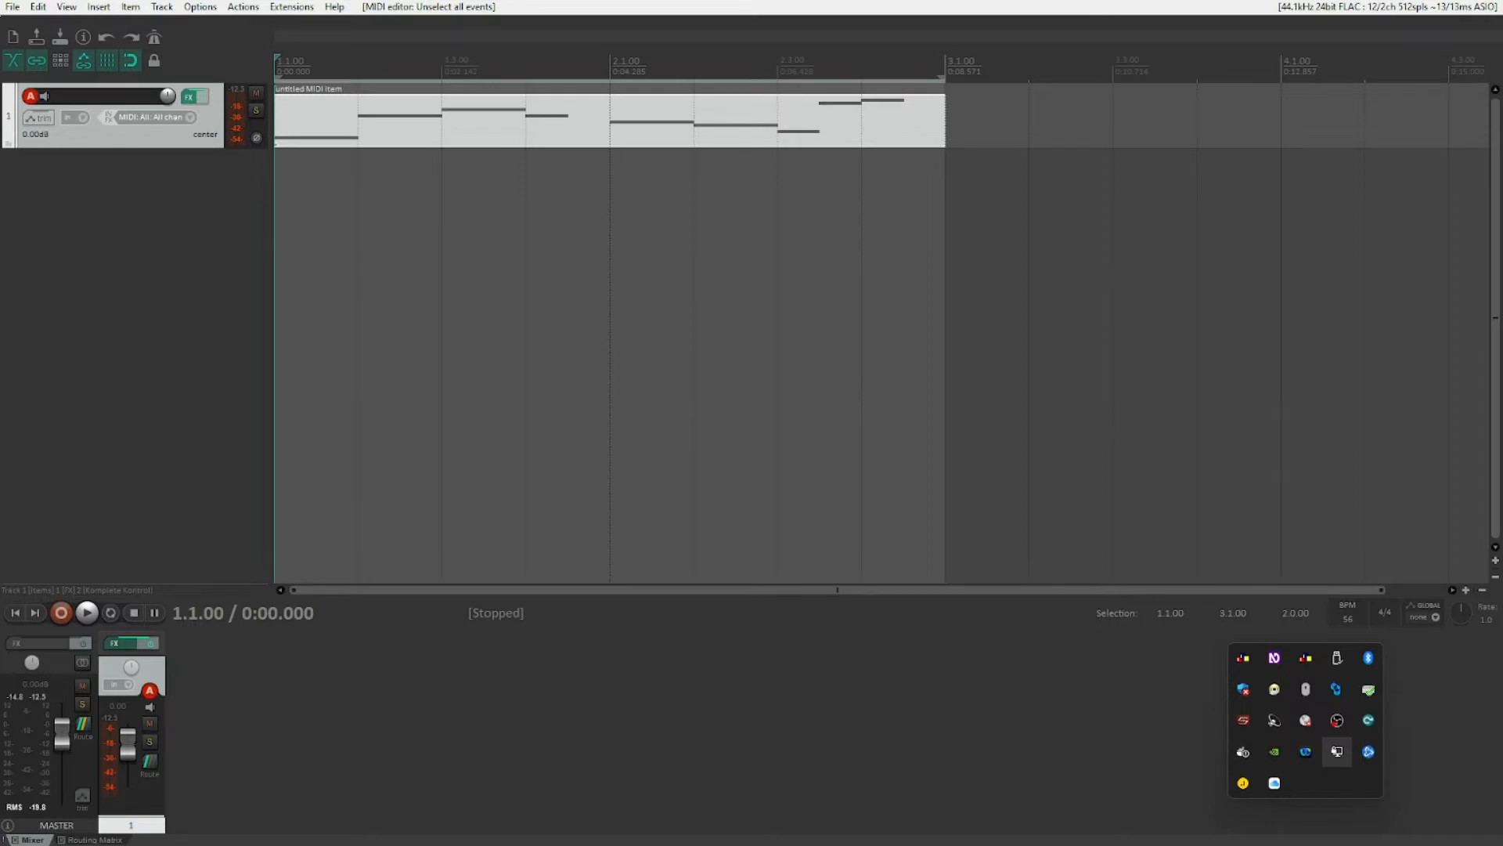
Add the ReaSynth instrument to track 1's FX chain after Komplete Kontrol
key("f")
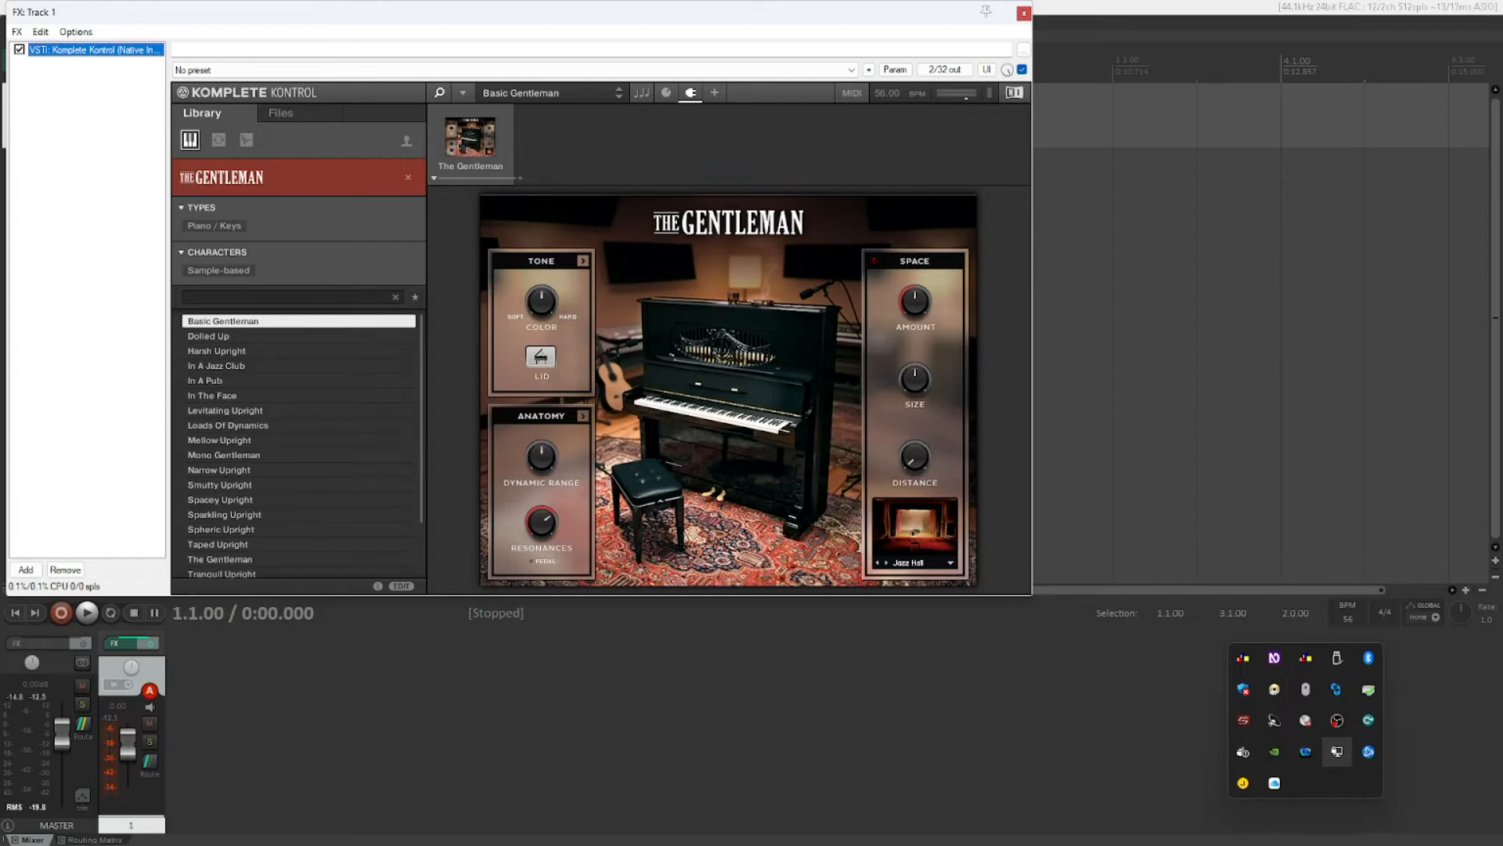
key("Tab")
key("Tab")
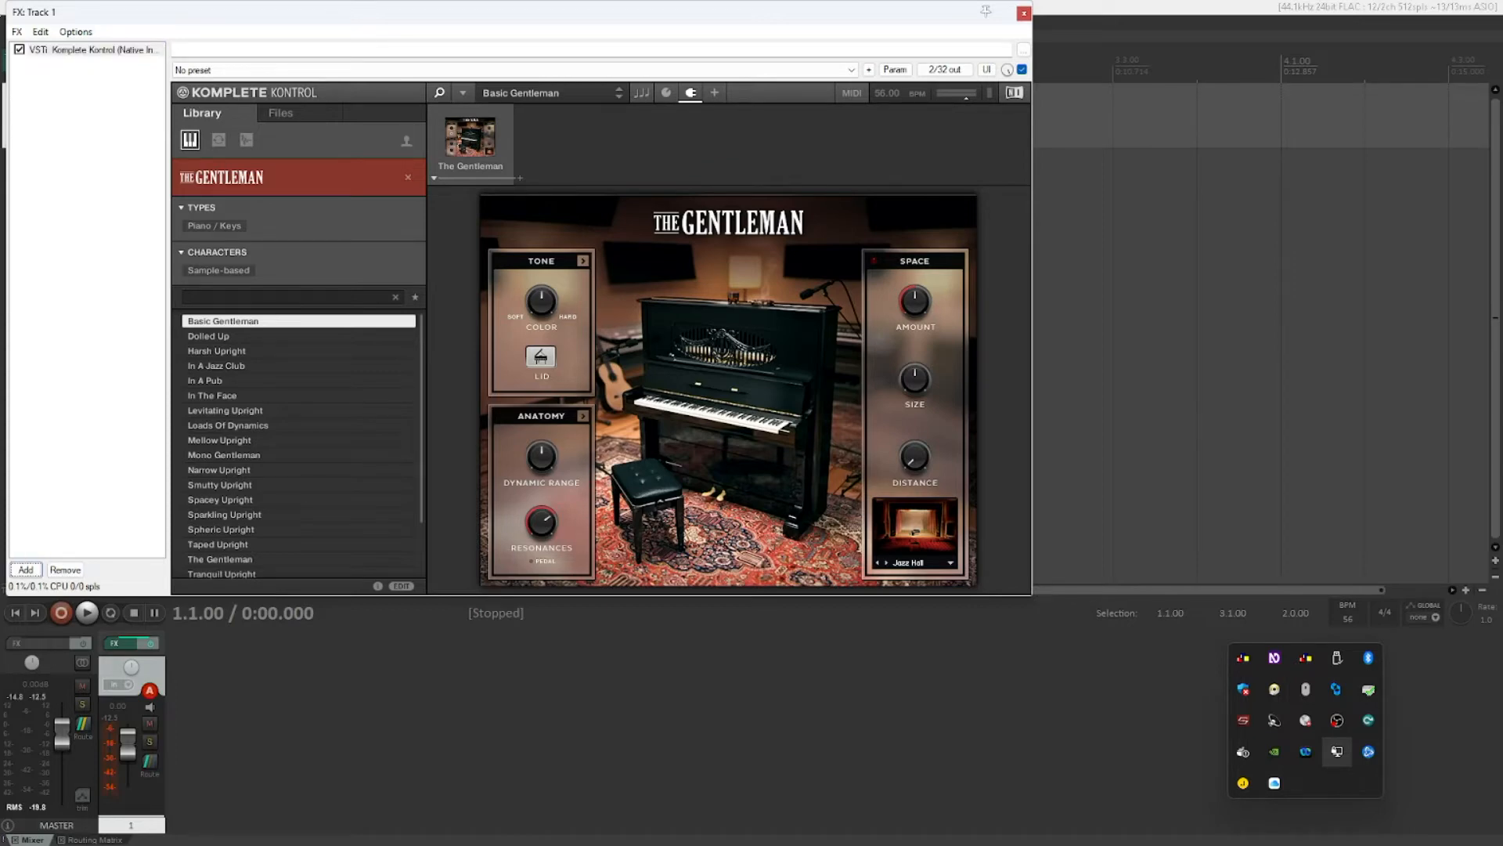
key("Return")
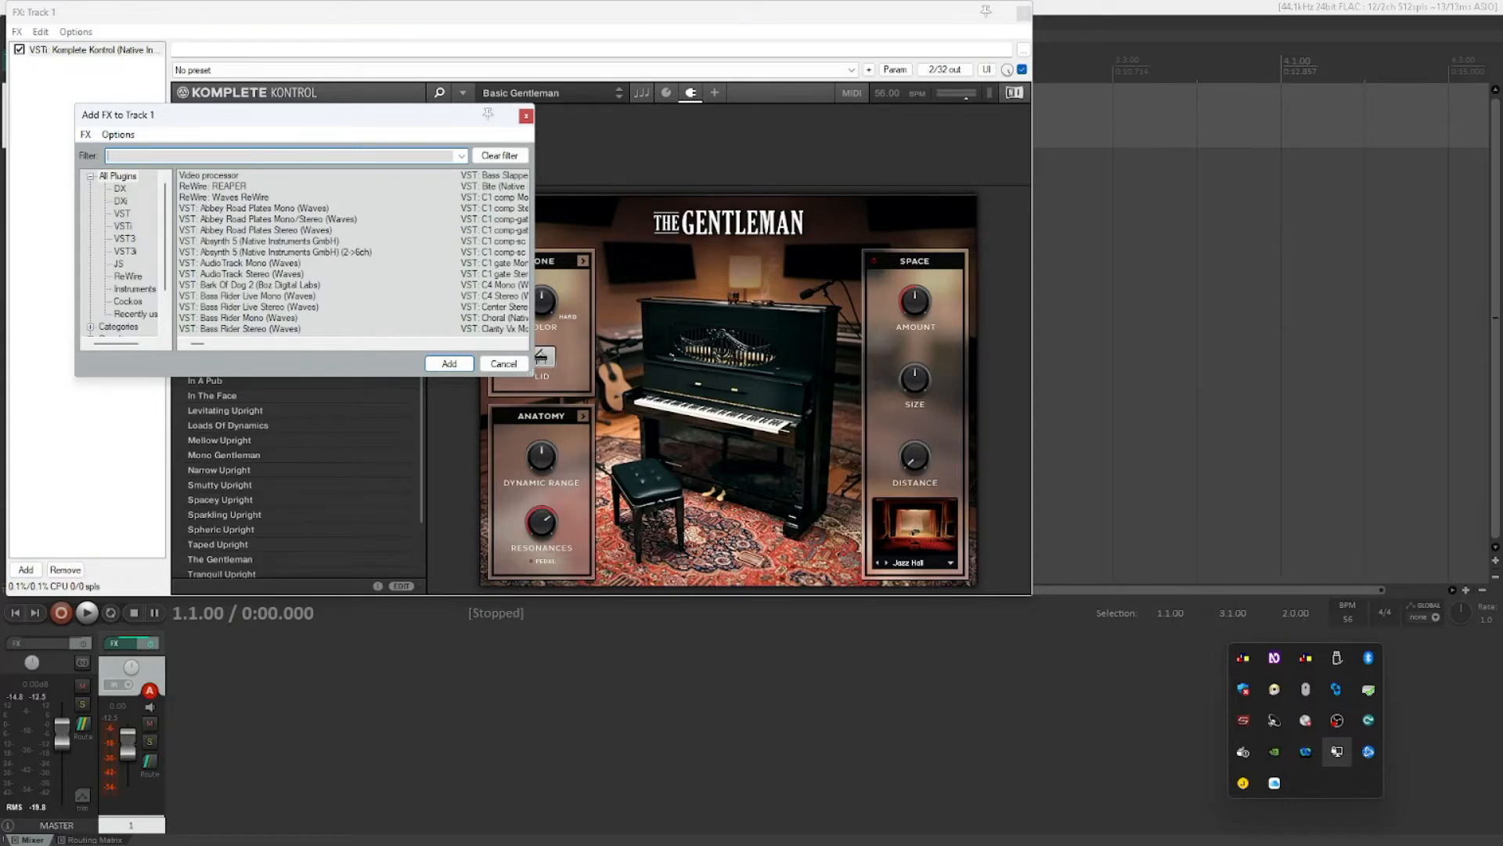
type("rea")
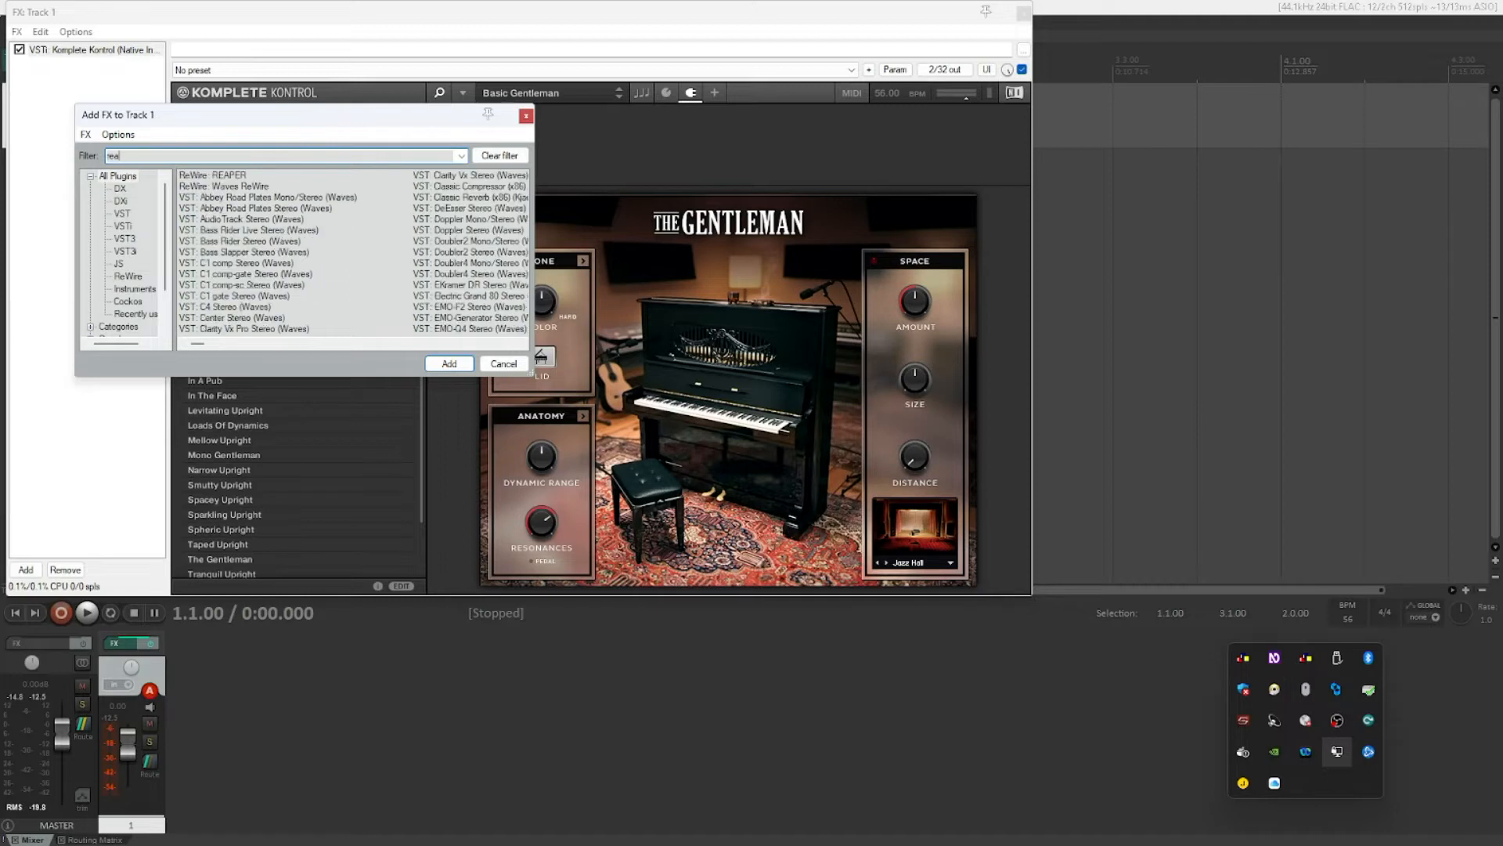
type("sy")
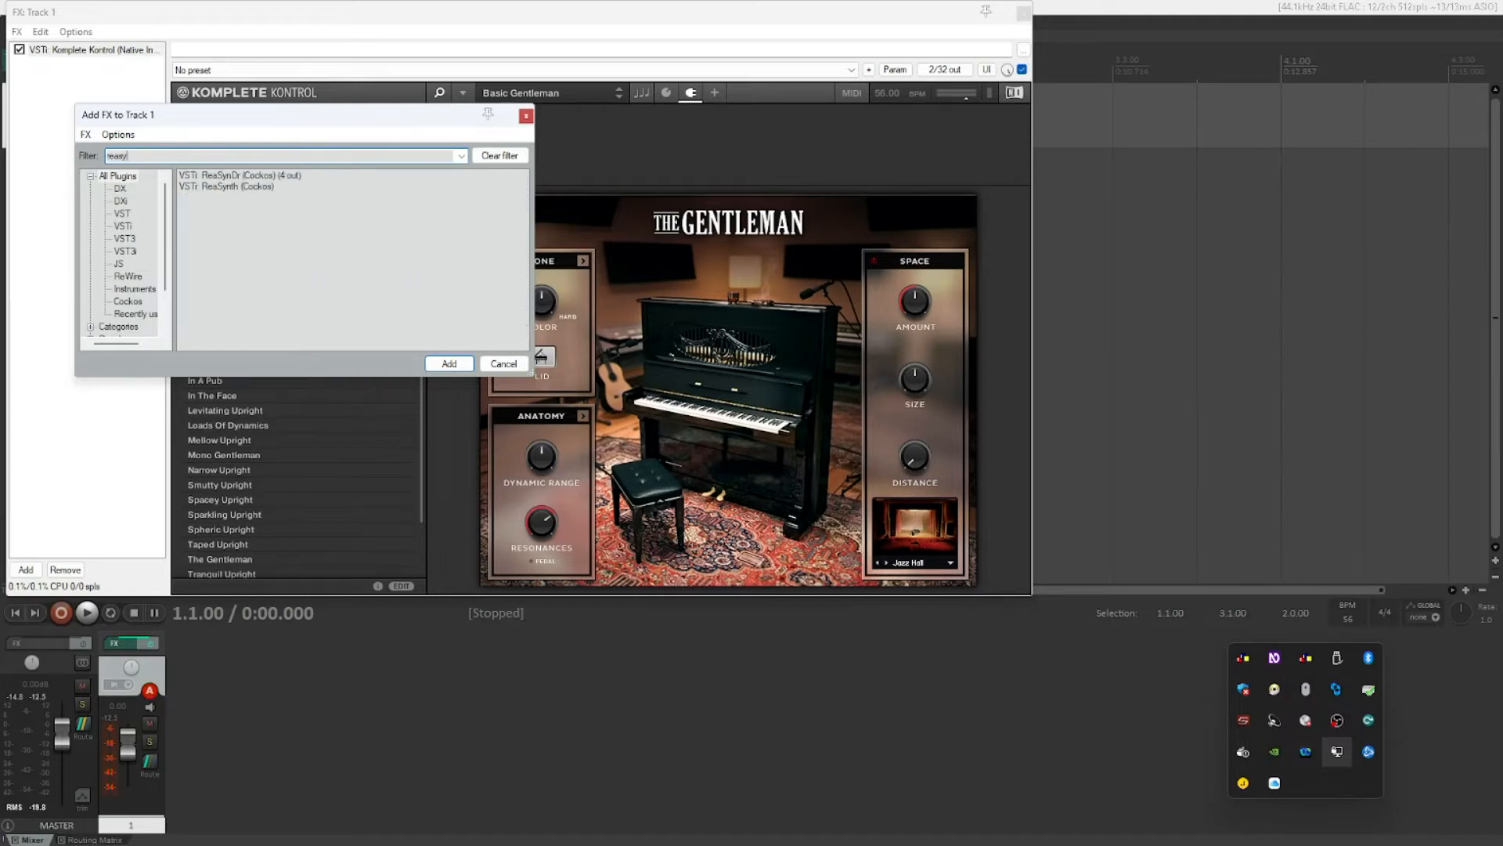
type("nth")
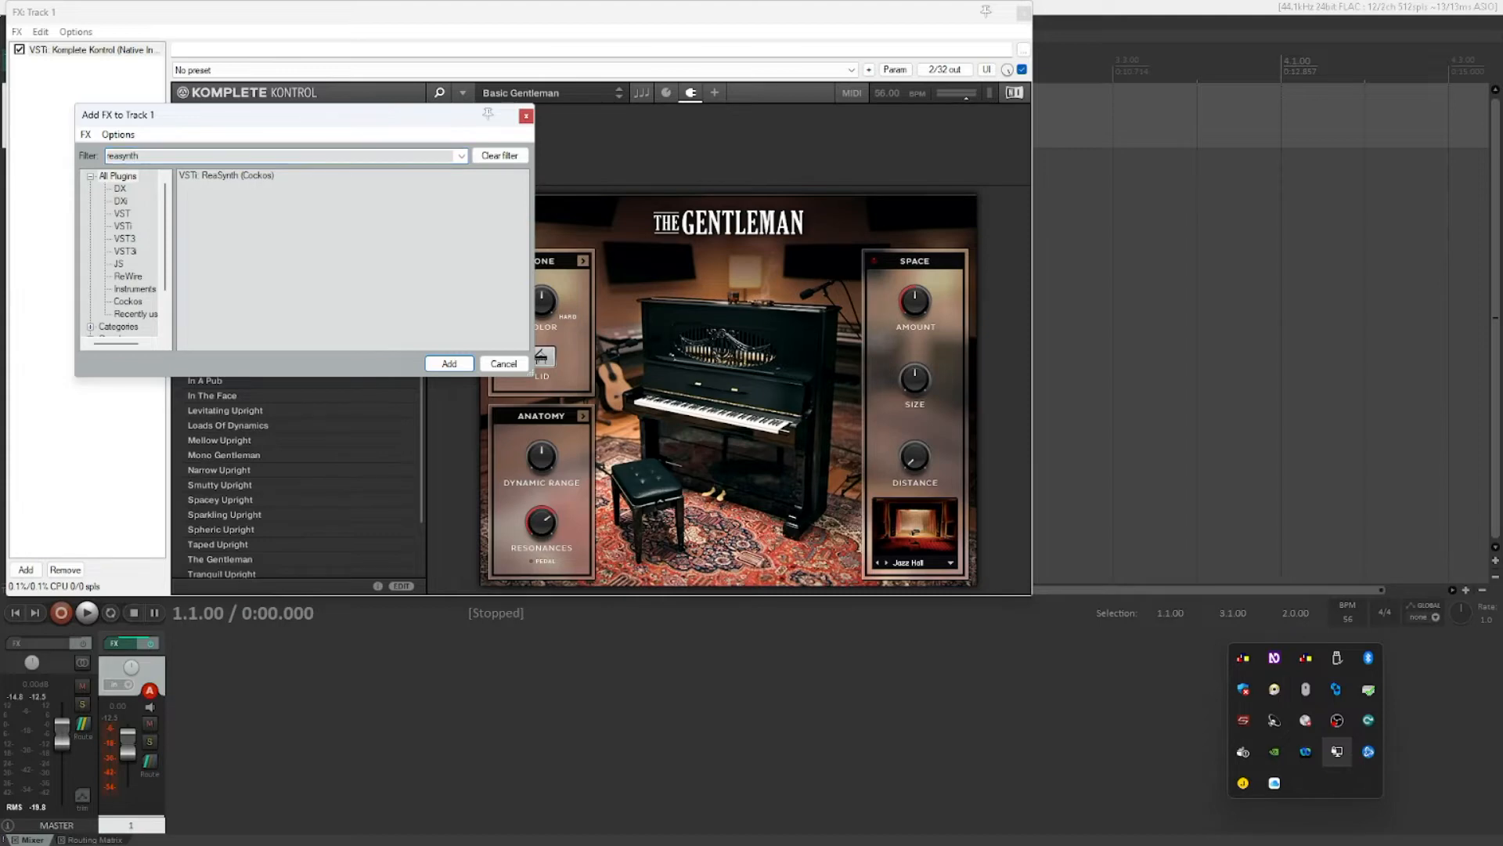
key("Down")
key("Return")
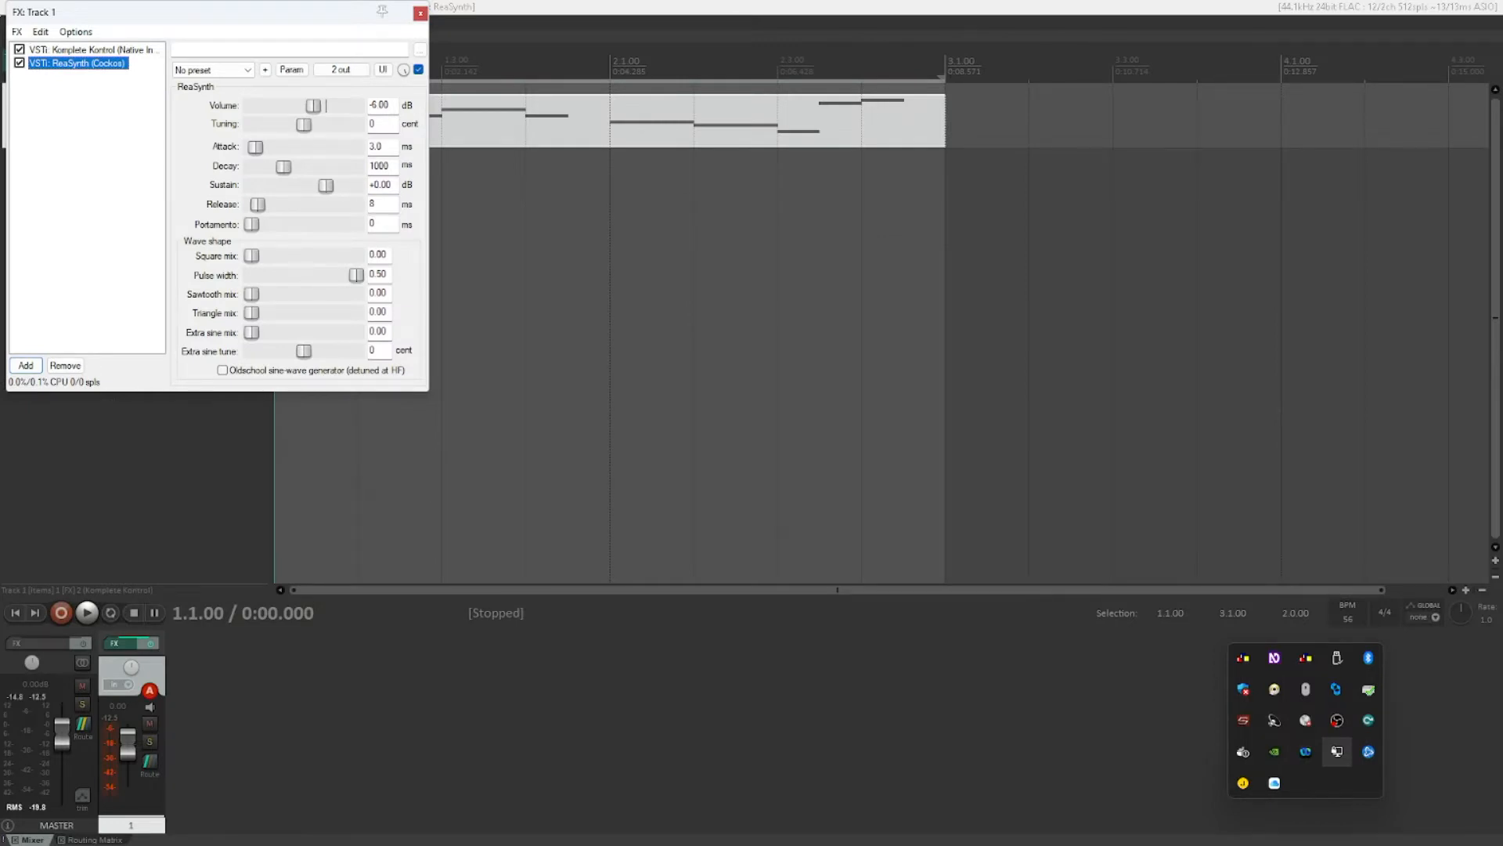
Close the FX chain and play the MIDI item through both layered instruments
key("Escape")
key("space")
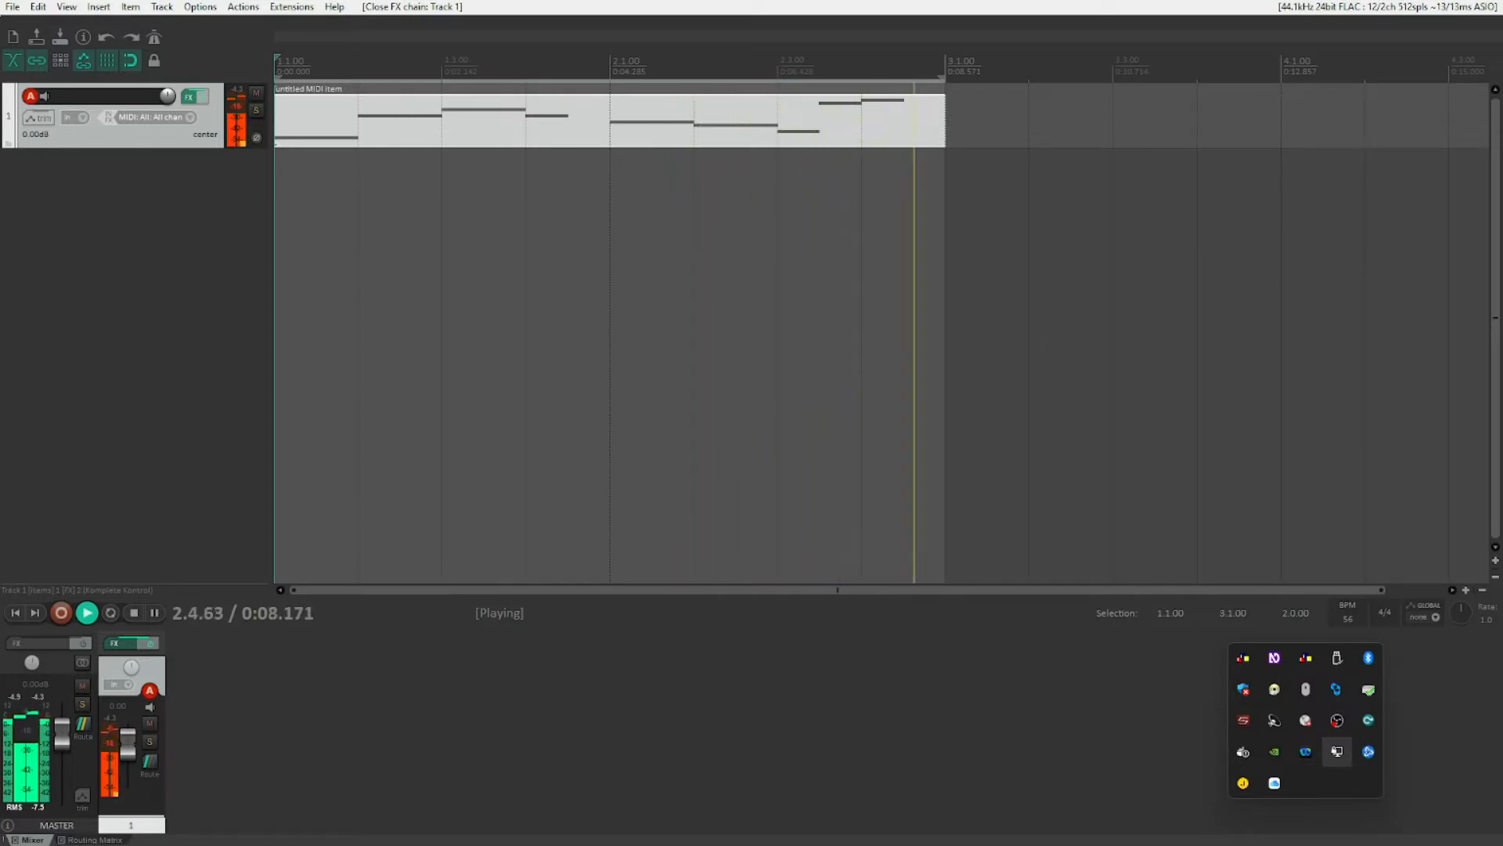
key("space")
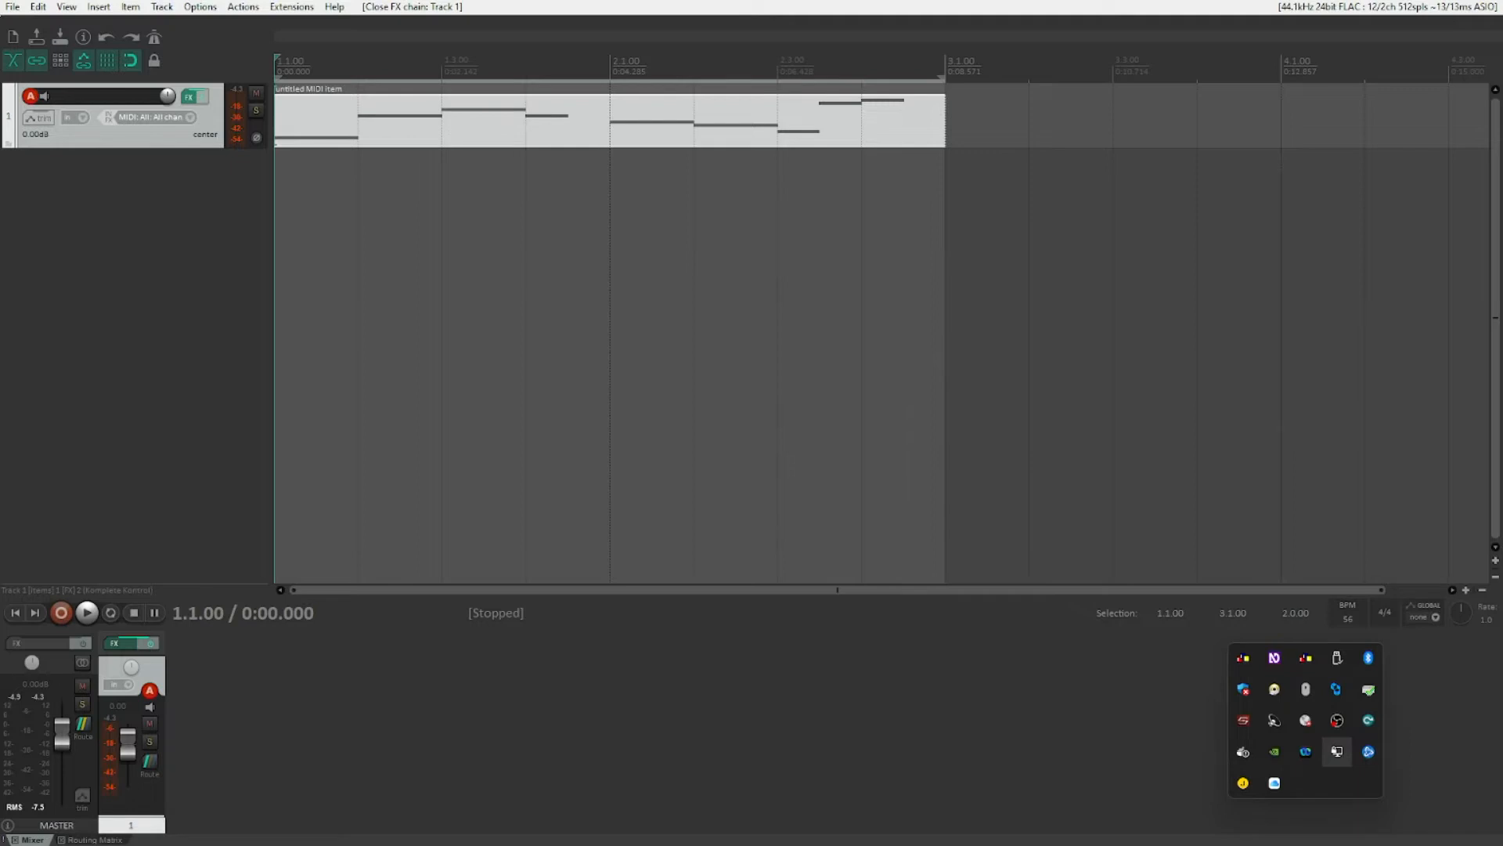
Set ReaSynth's Wet parameter to 0.1000 and play the MIDI item
key("p")
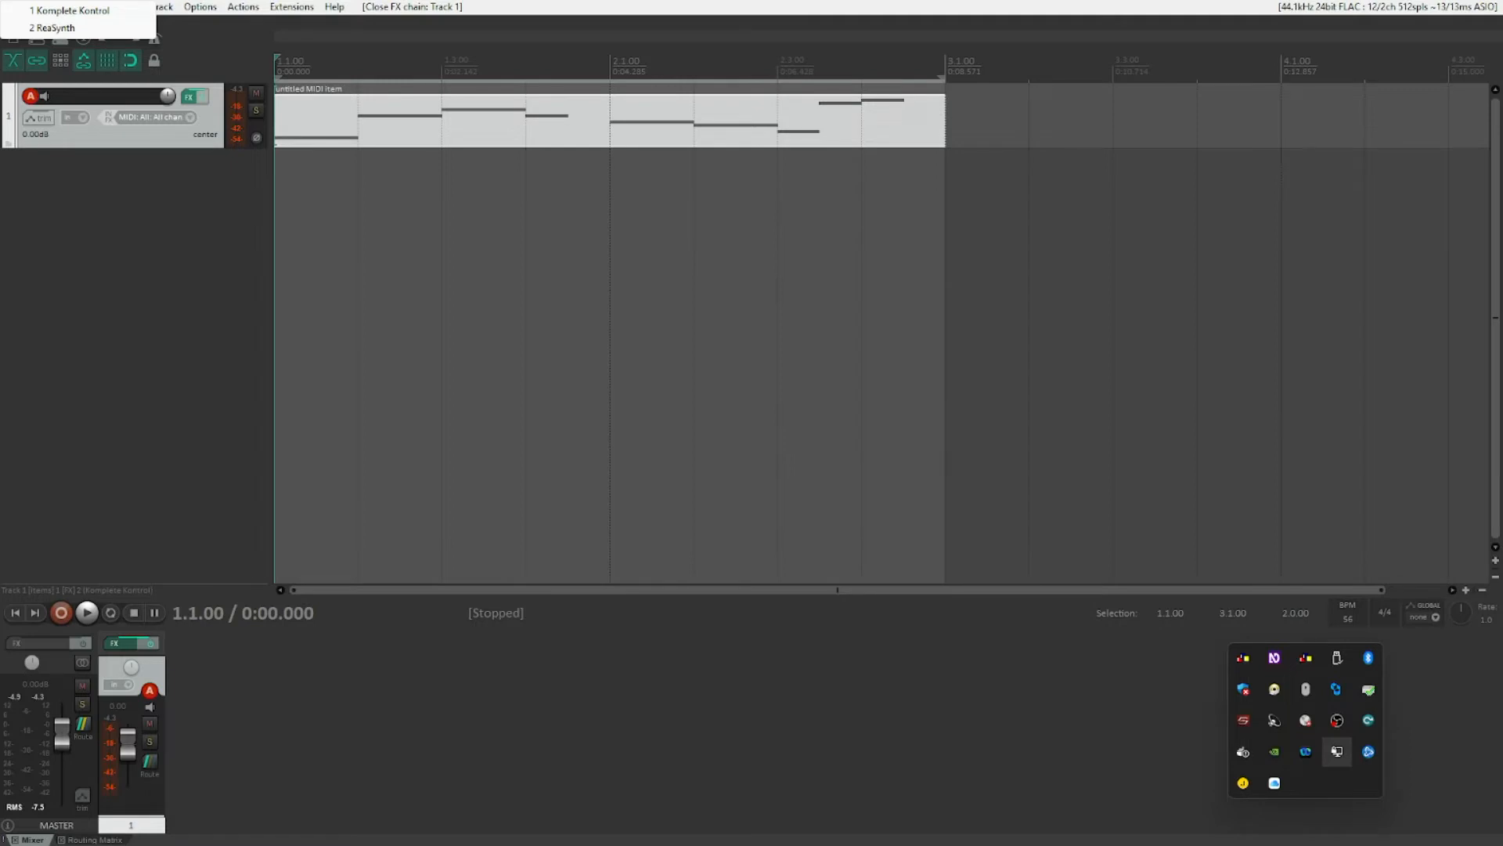
key("Down")
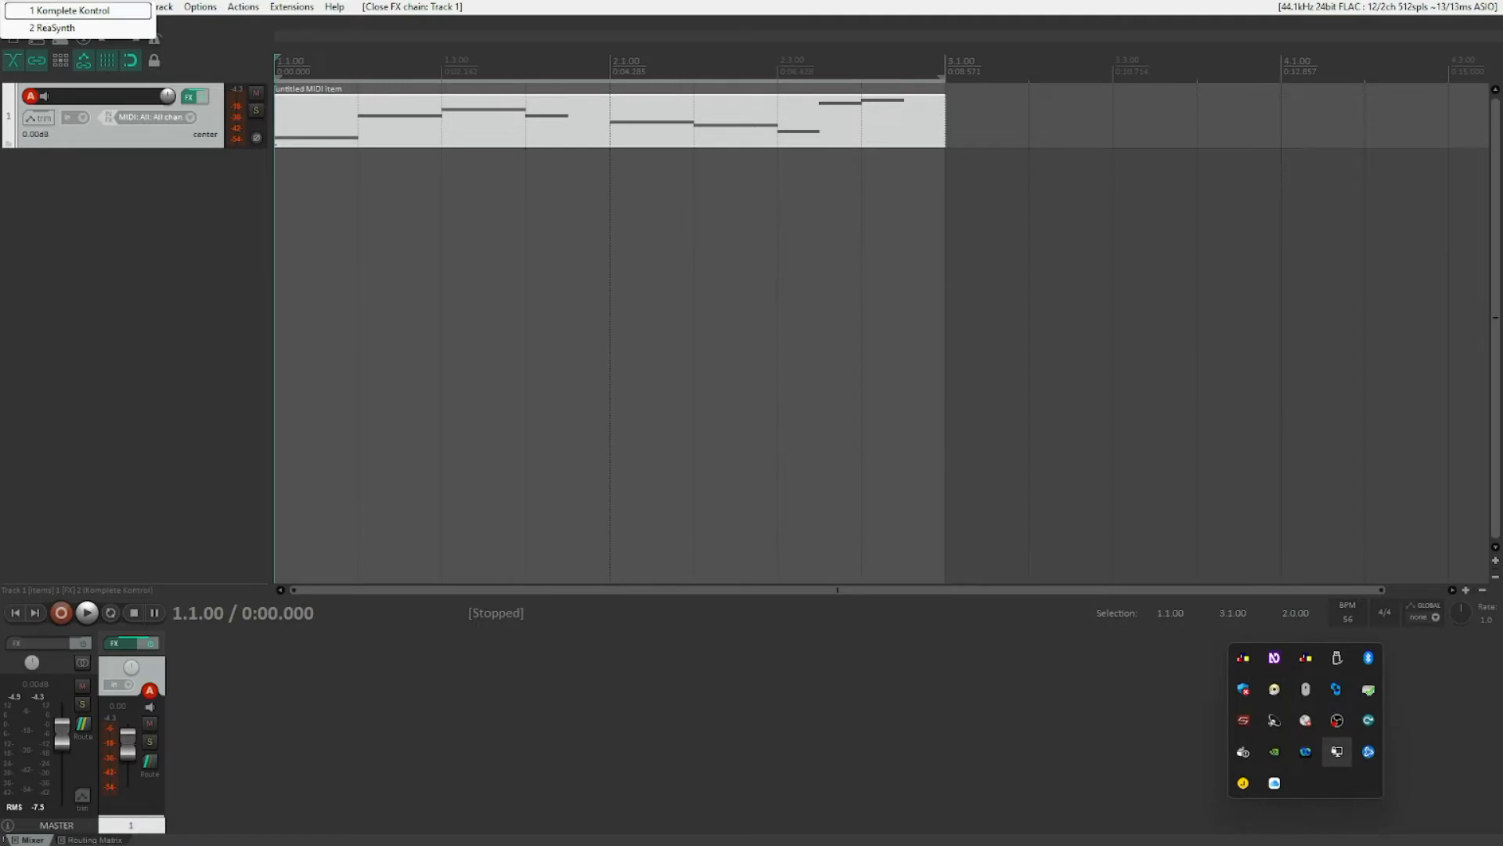
key("Down")
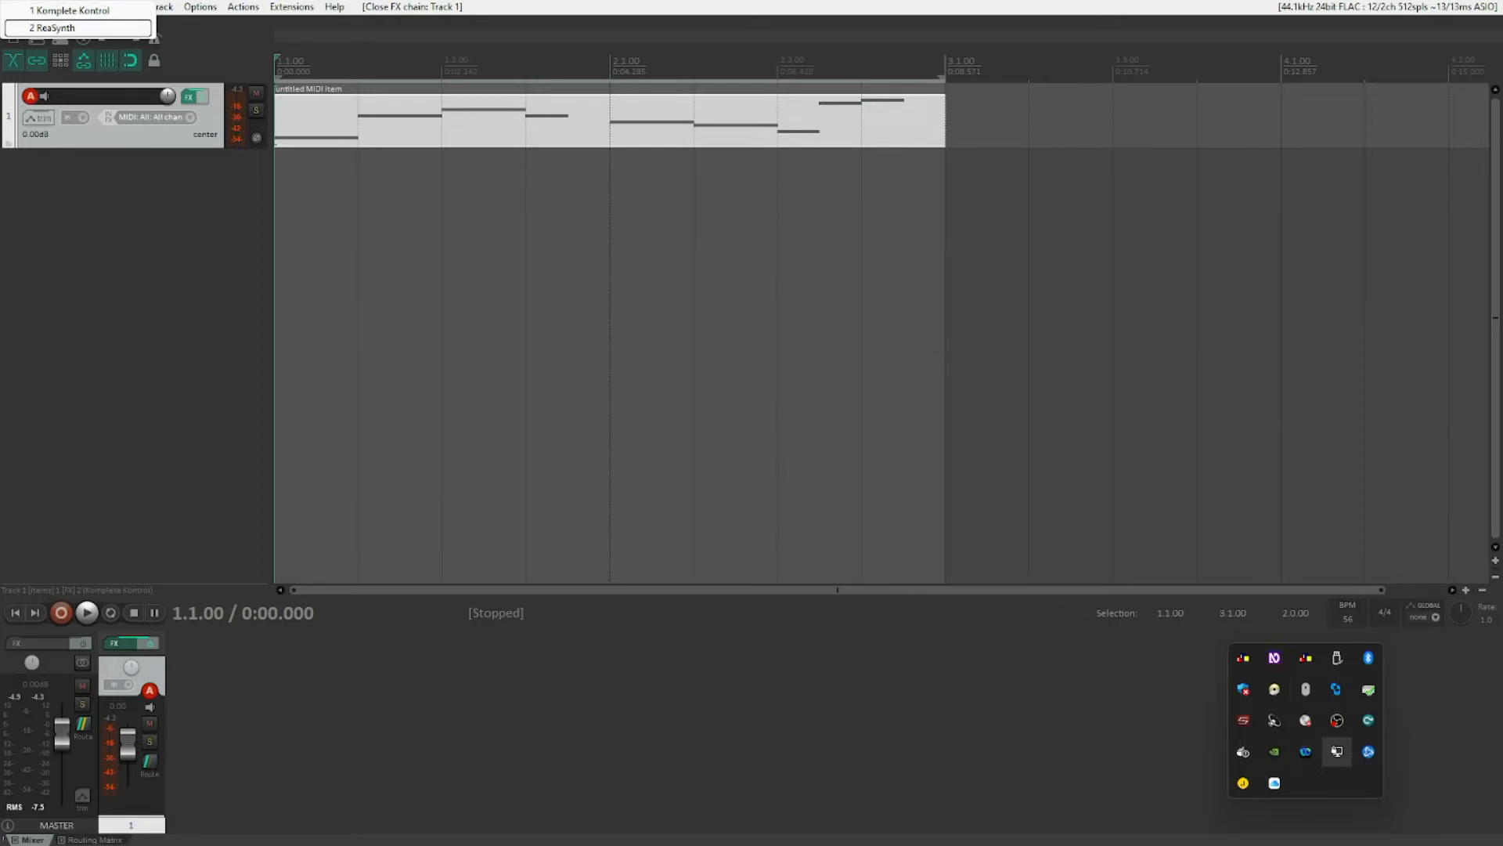
key("Return")
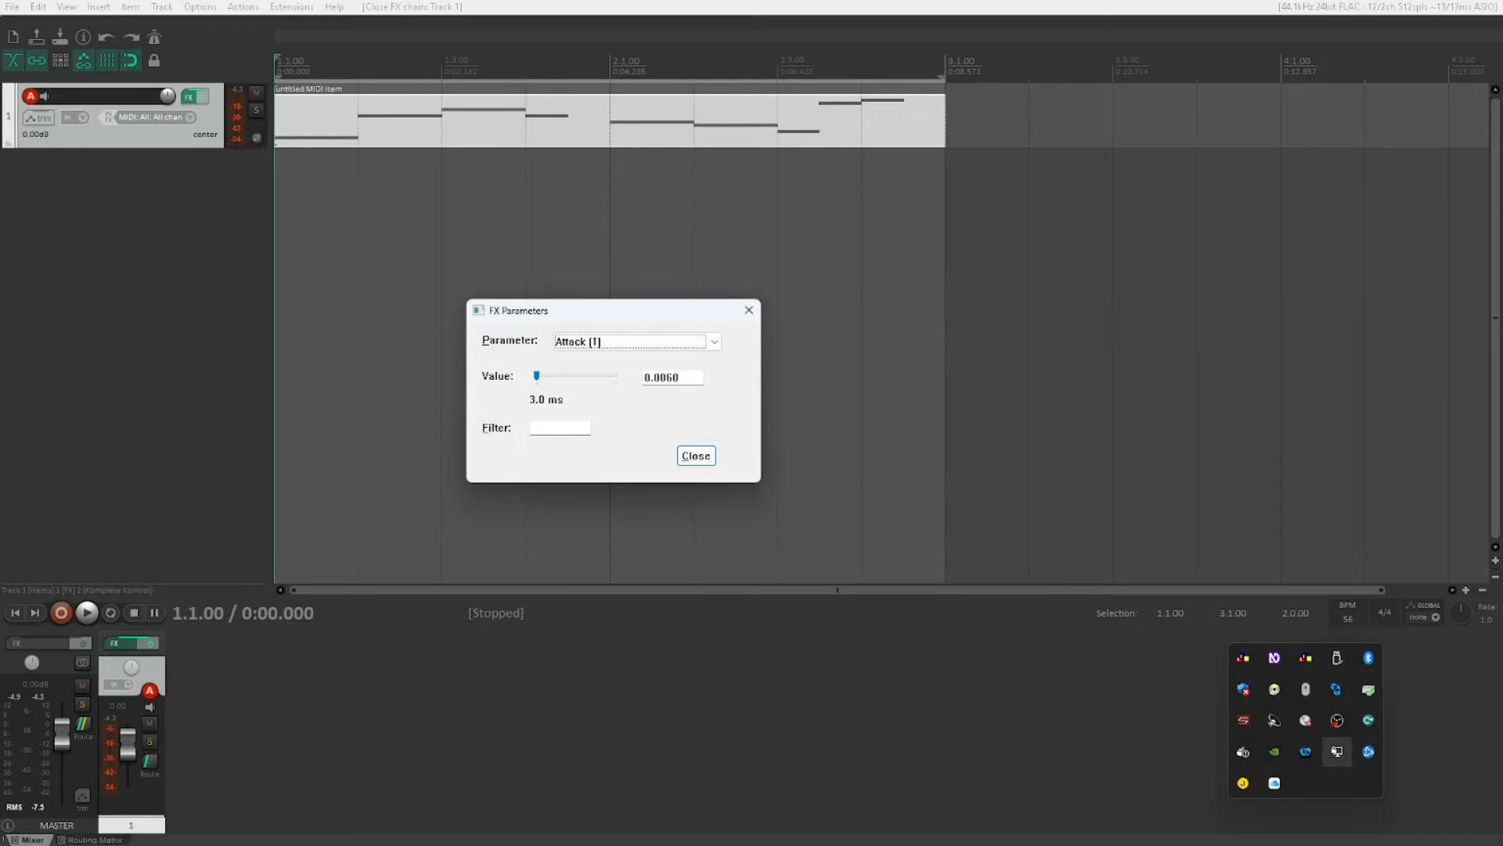
key("End")
key("Up")
key("Tab")
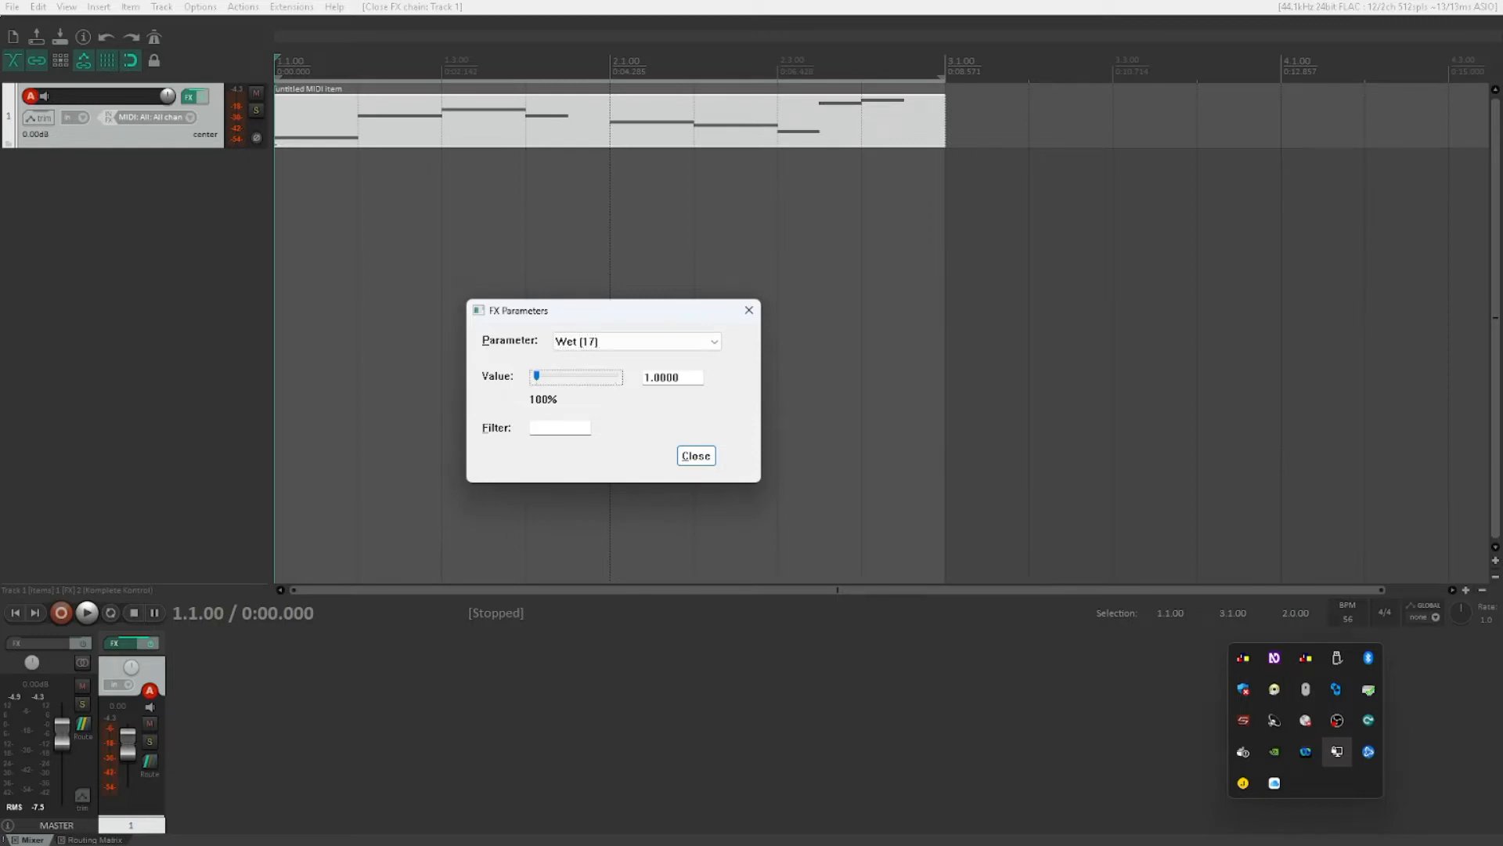
key("Tab")
type("0.1000")
key("Return")
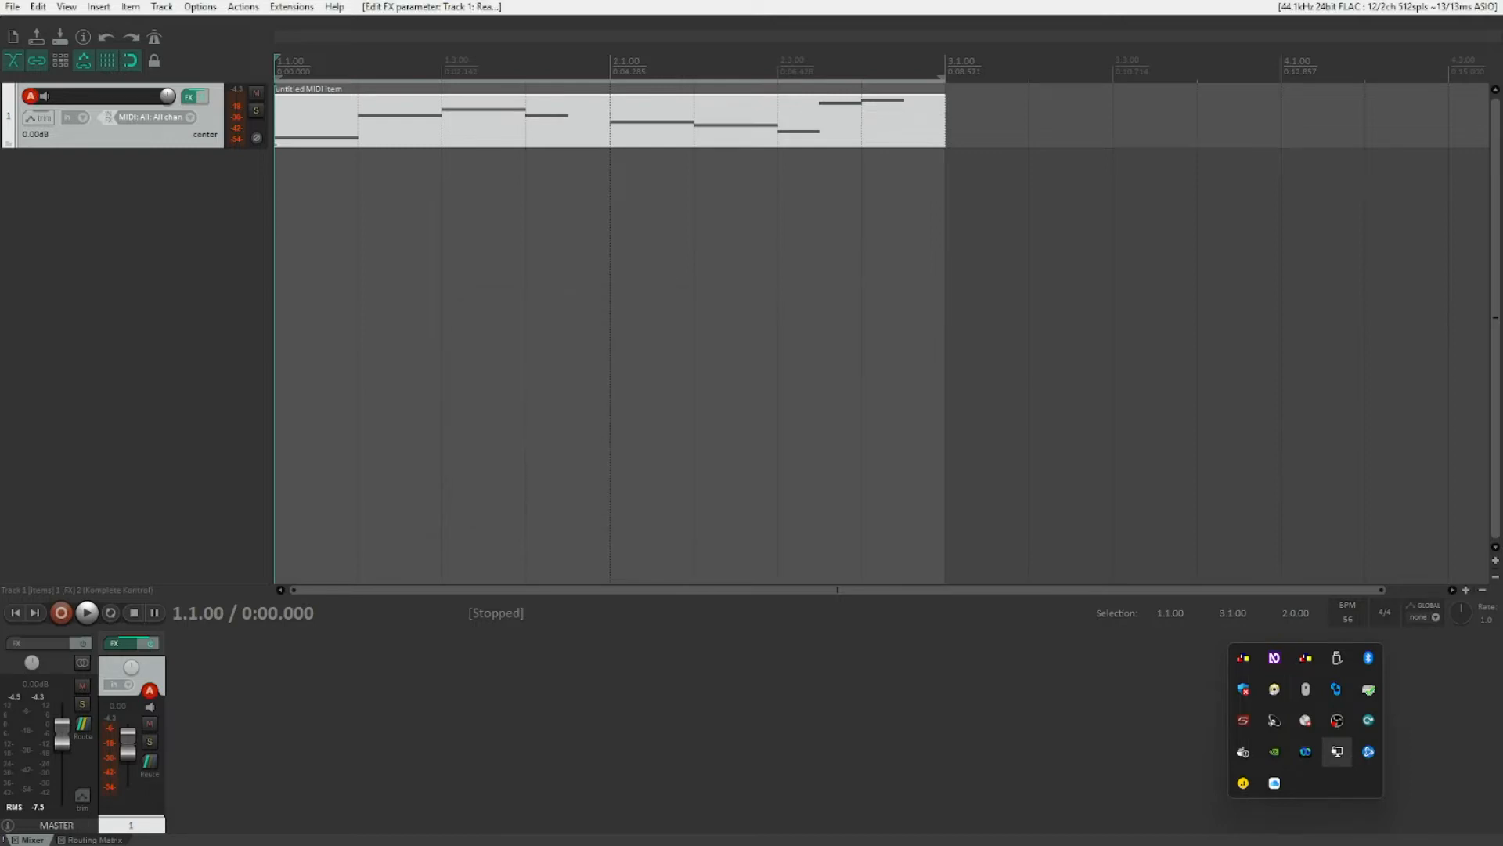
key("space")
Add the JS: MIDI Note Filter effect to the end of track 1's FX chain
key("f")
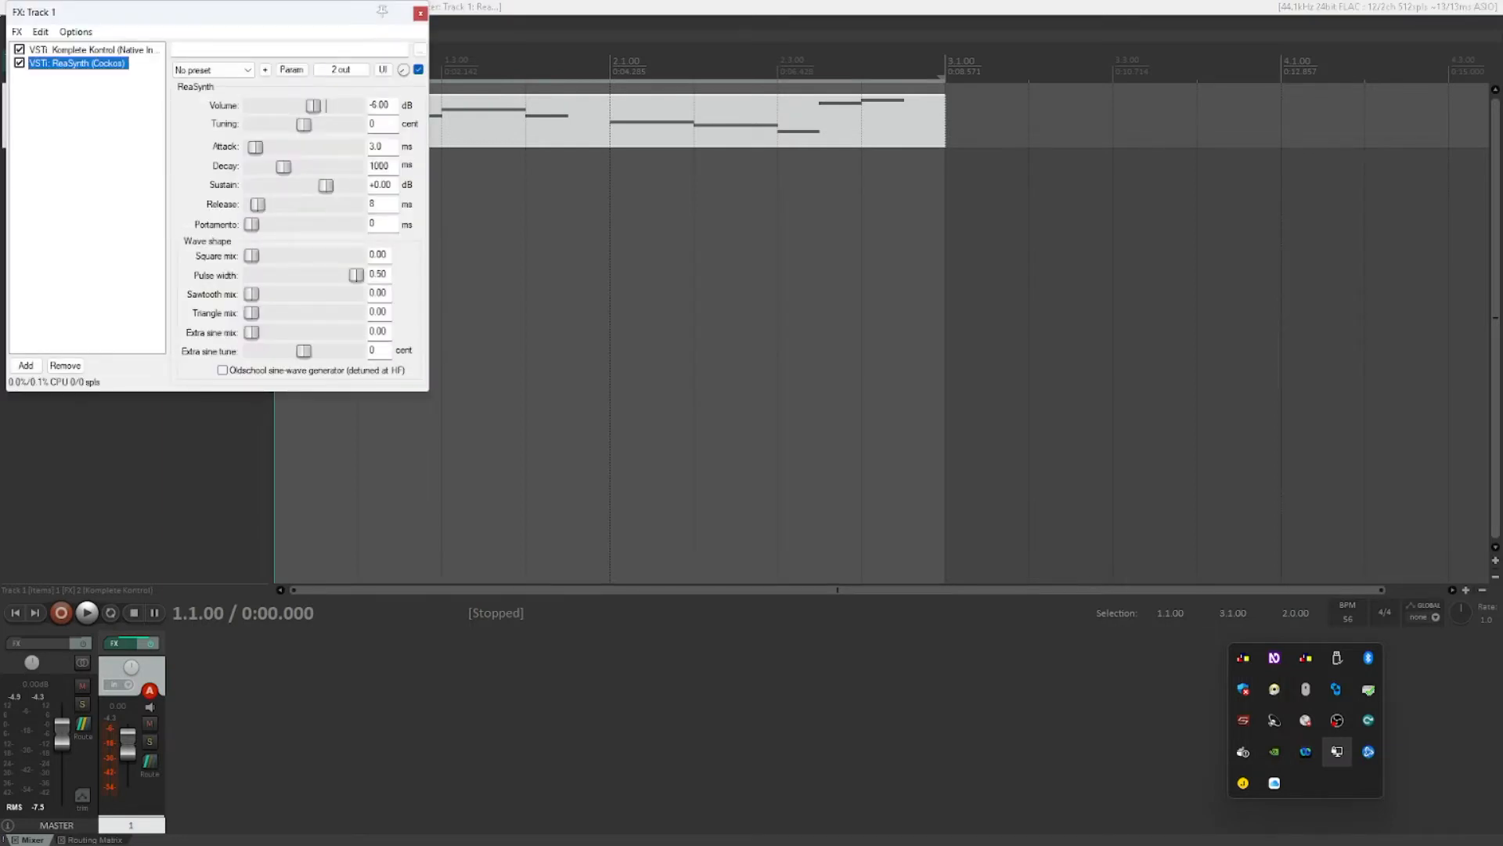
key("Tab")
key("Tab")
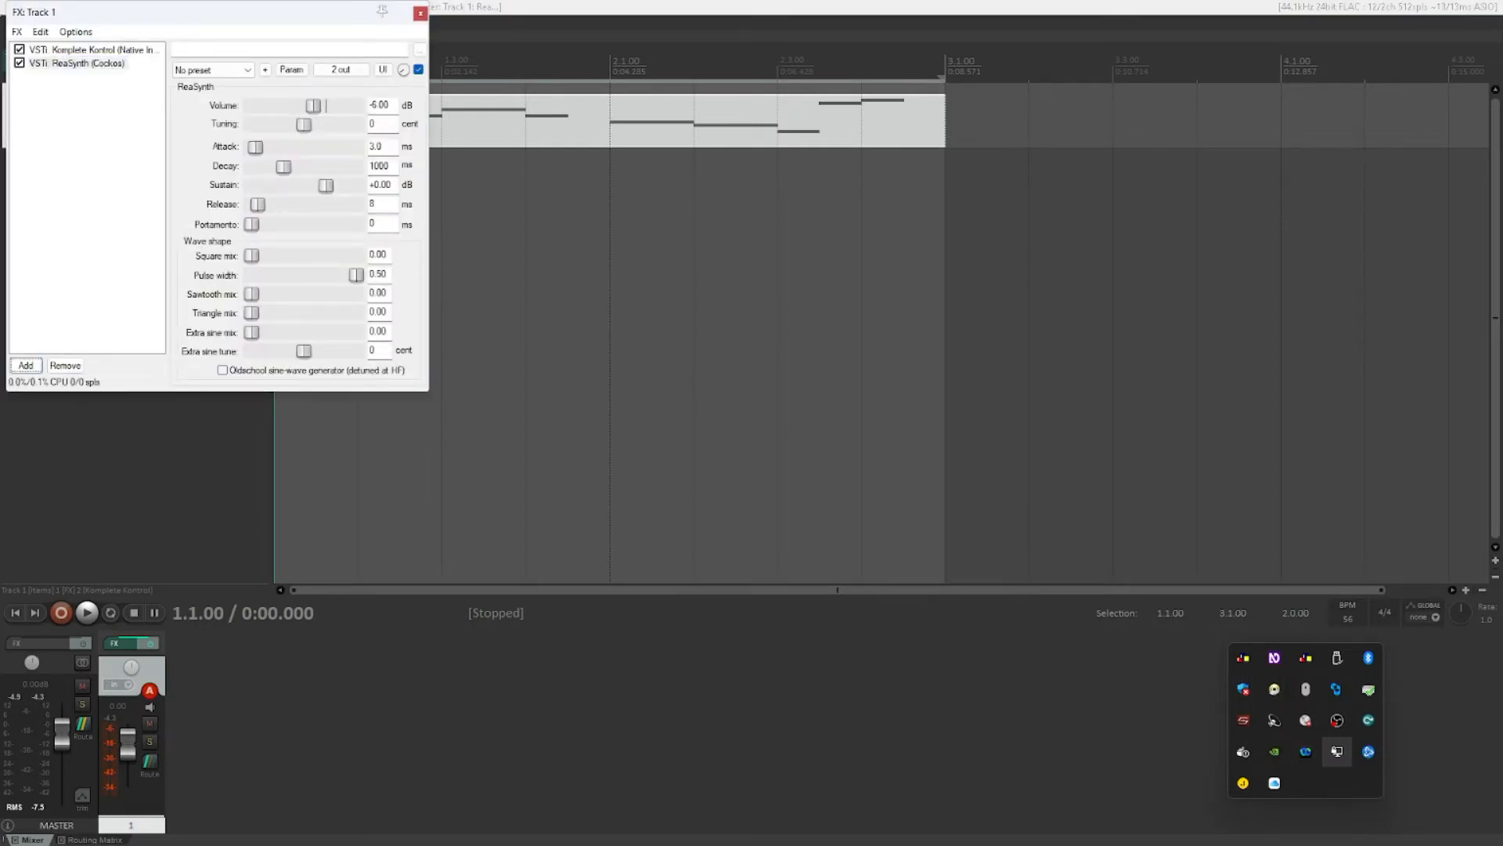
key("space")
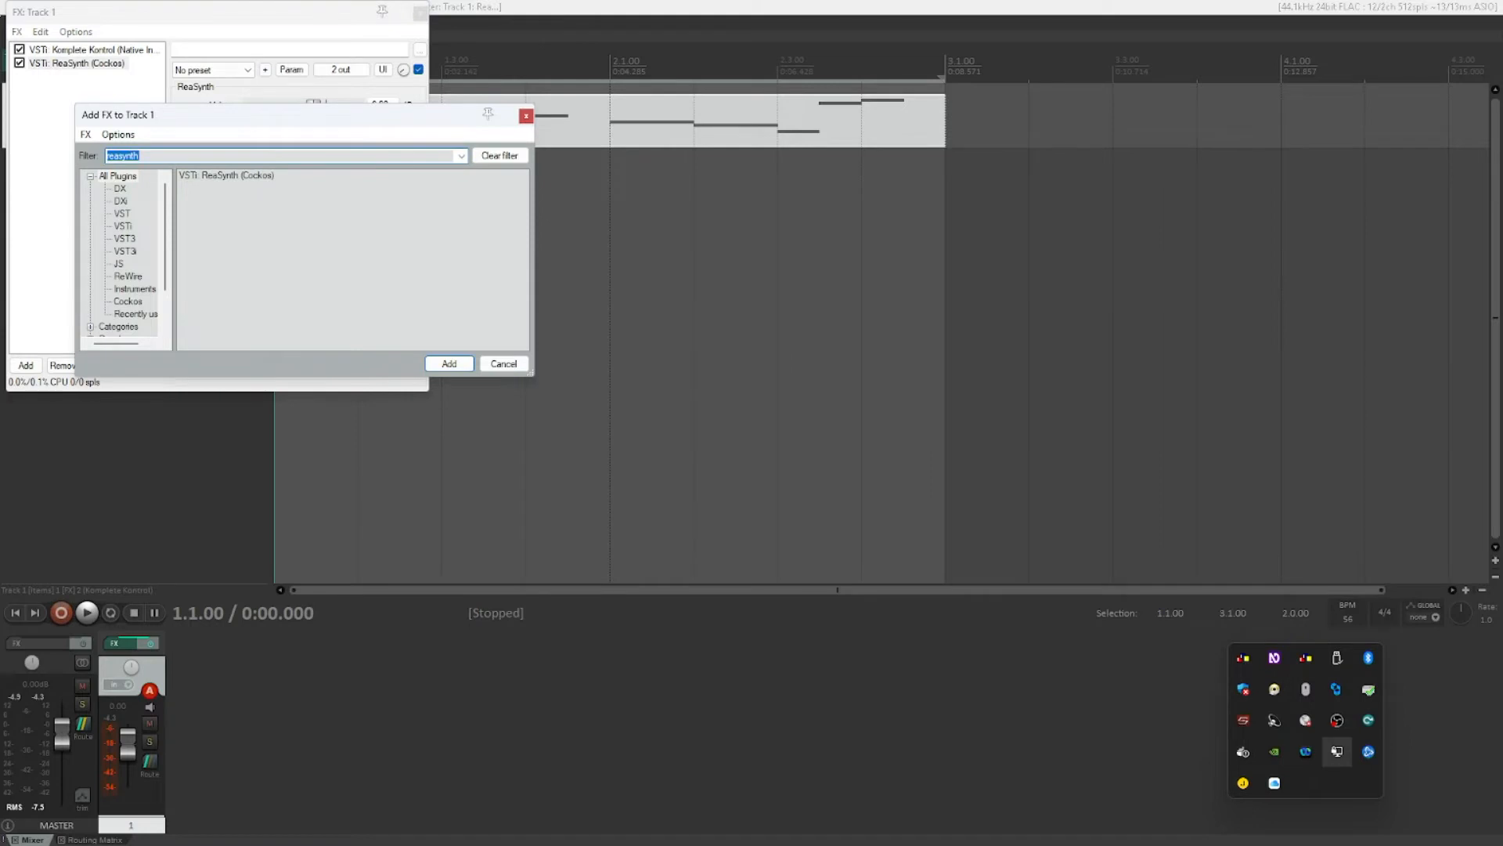
type("midi ")
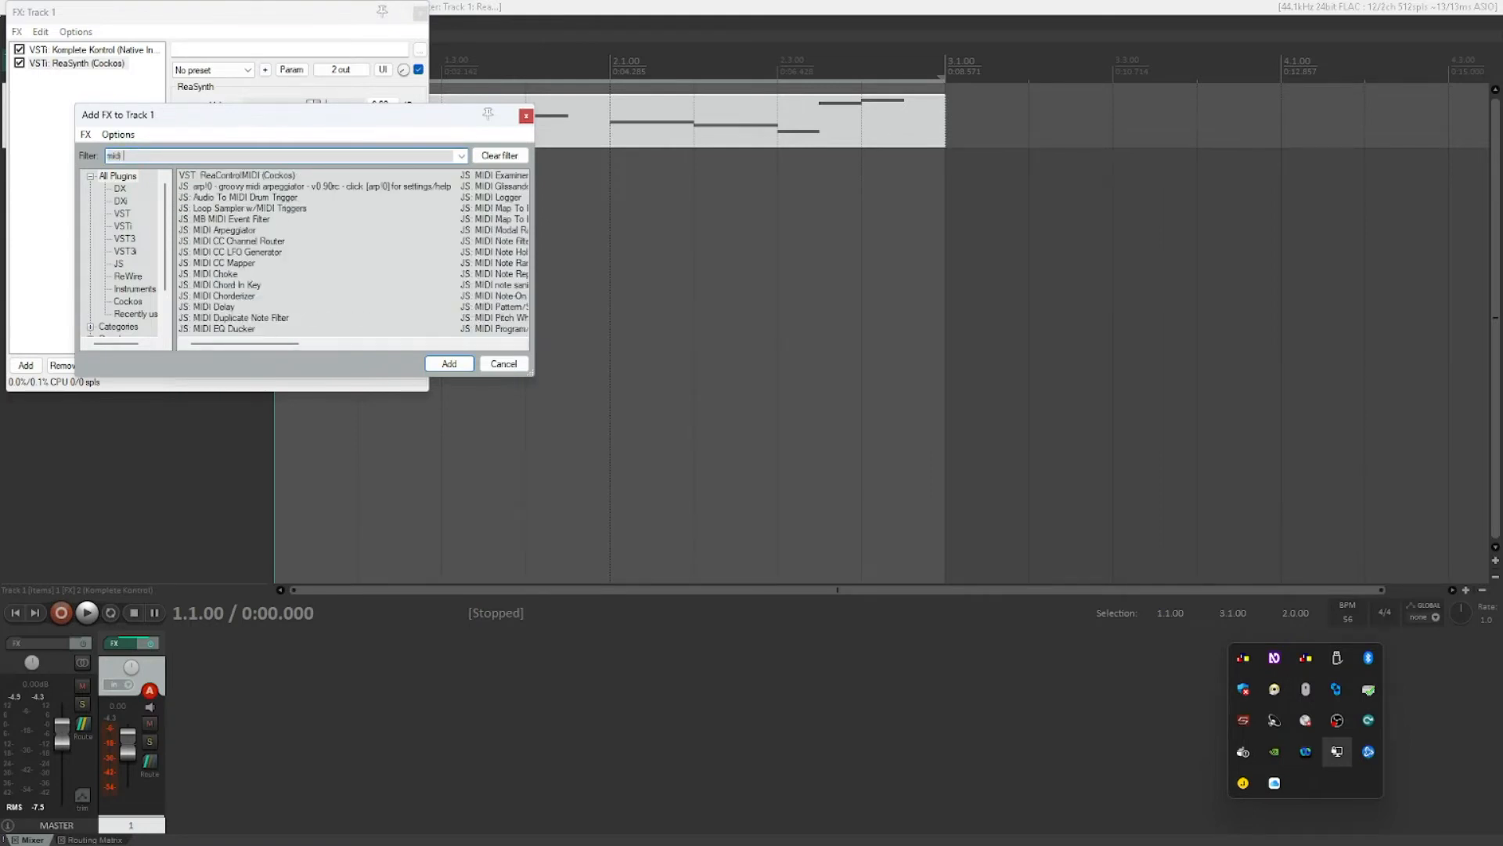
type("note ")
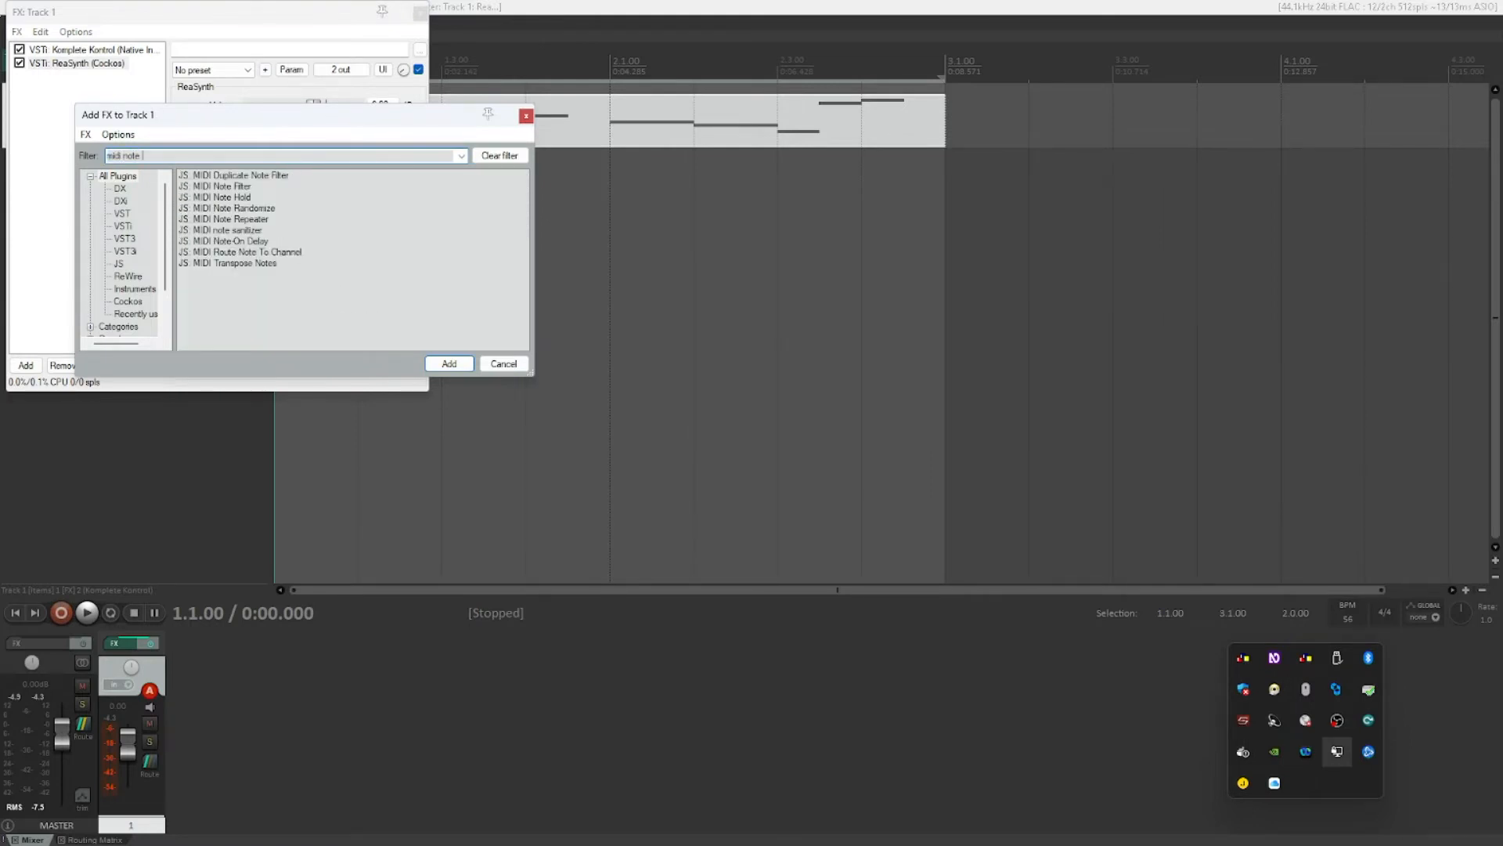
type("filter")
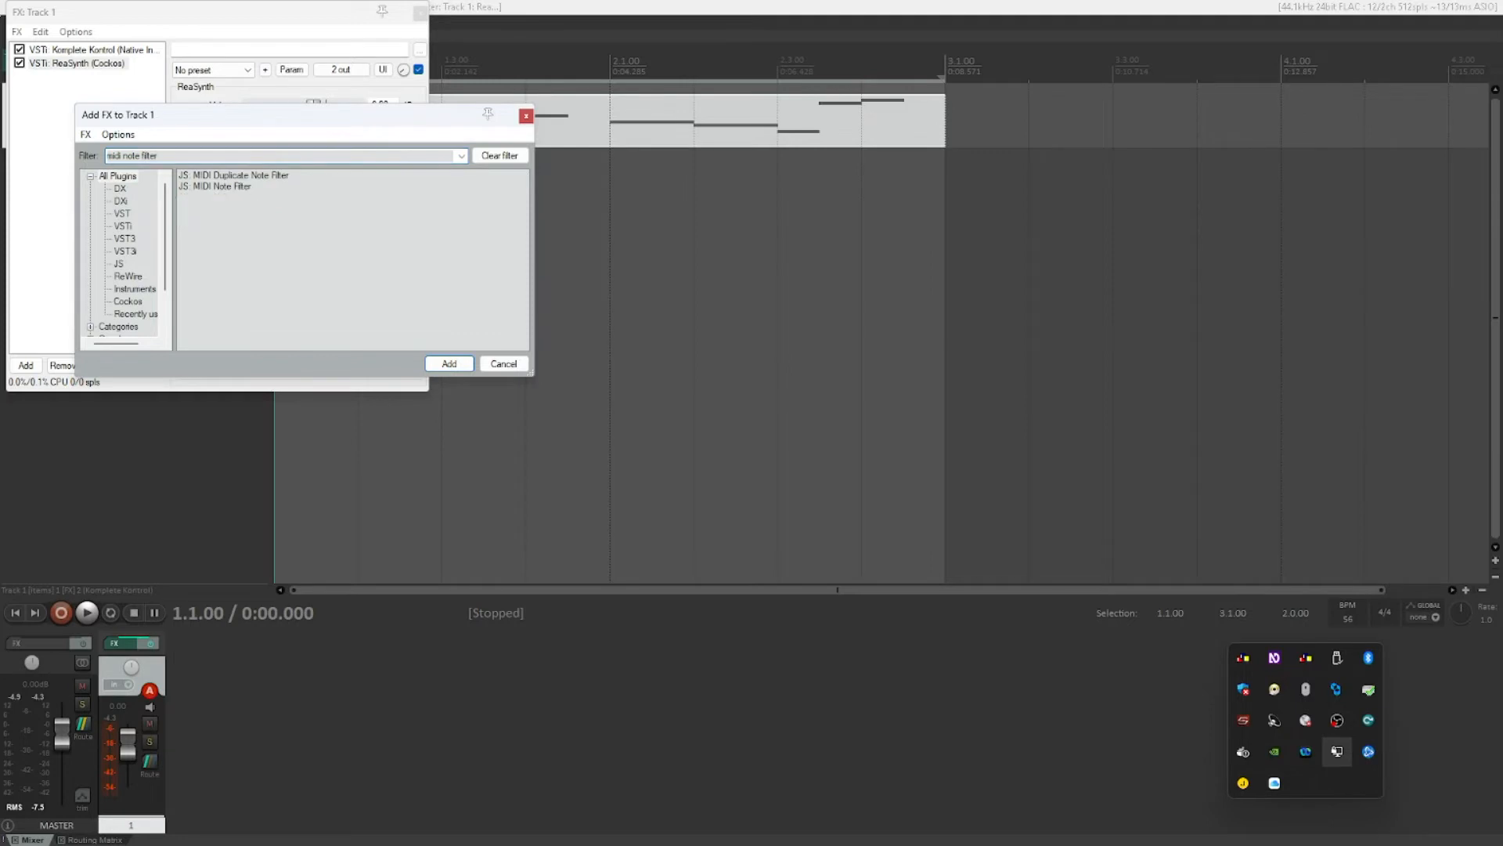
key("Down")
key("Down")
key("Return")
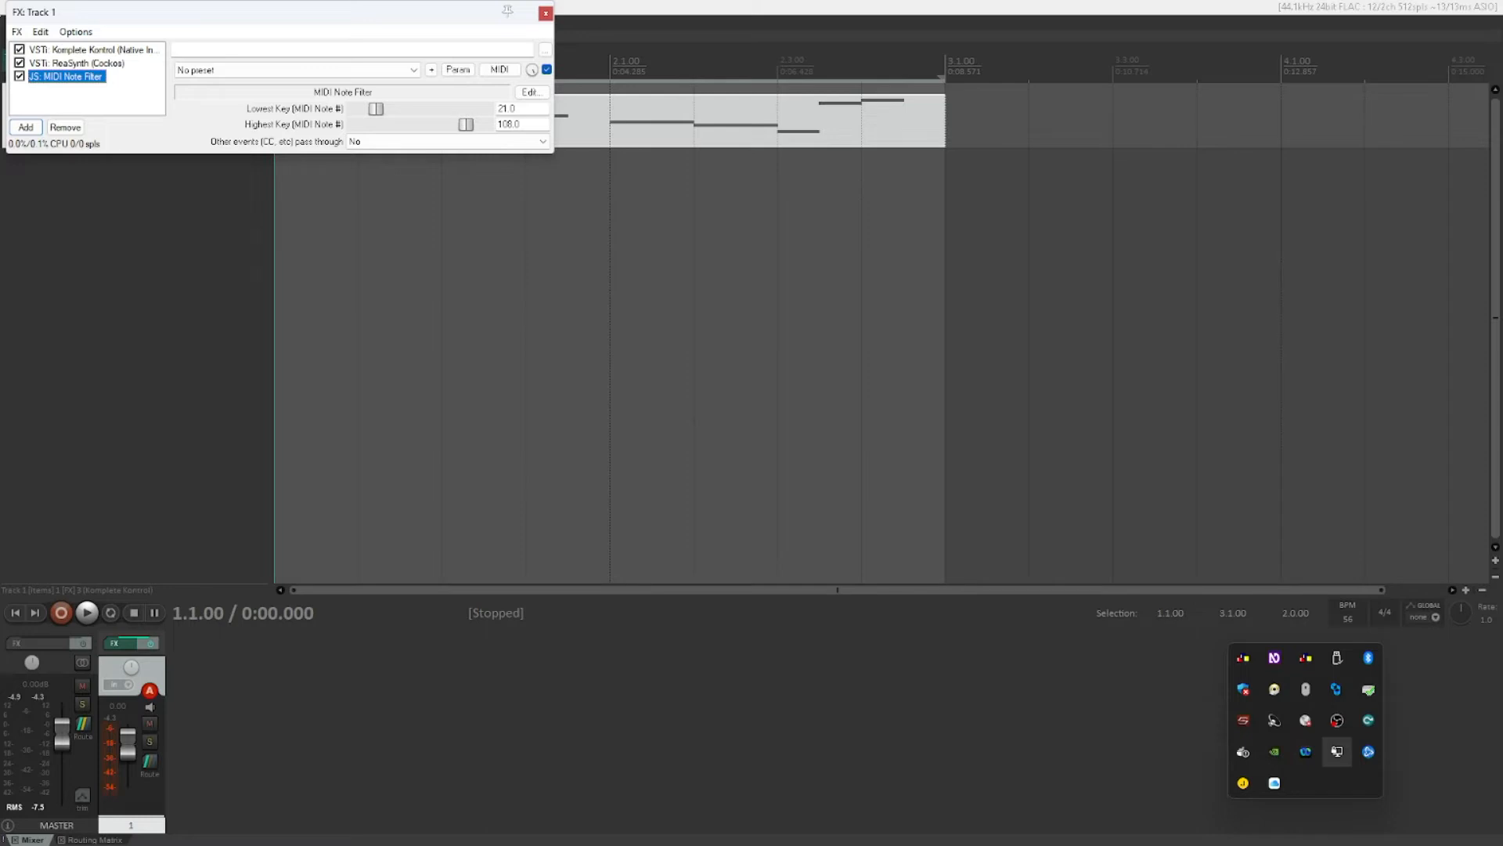
Set the MIDI Note Filter's lowest key to 72 and play the MIDI item
key("Tab")
key("Tab")
key("Tab")
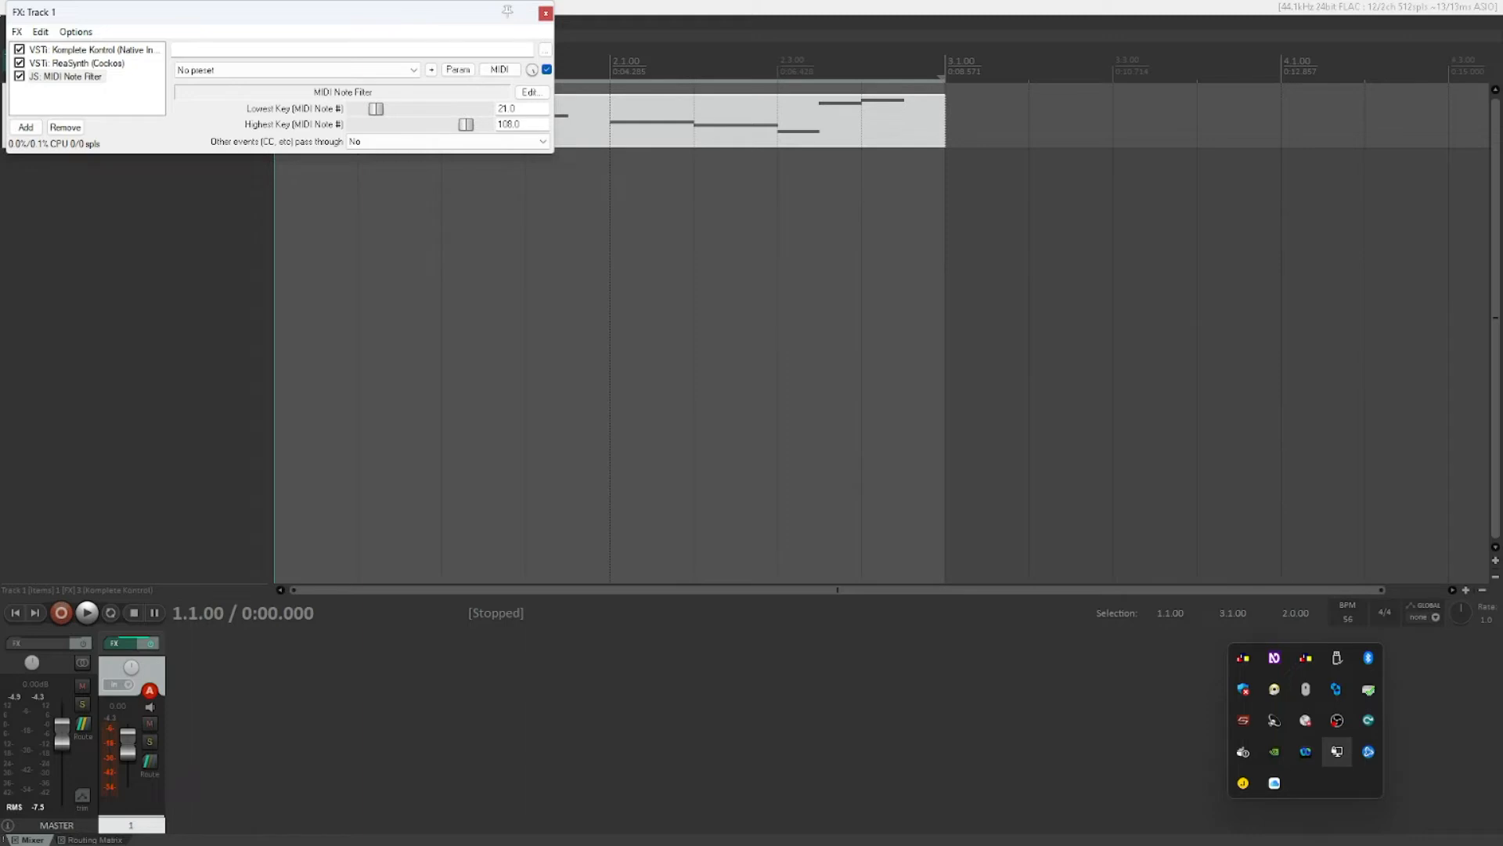
key("Home")
key("End")
key("Tab")
key("space")
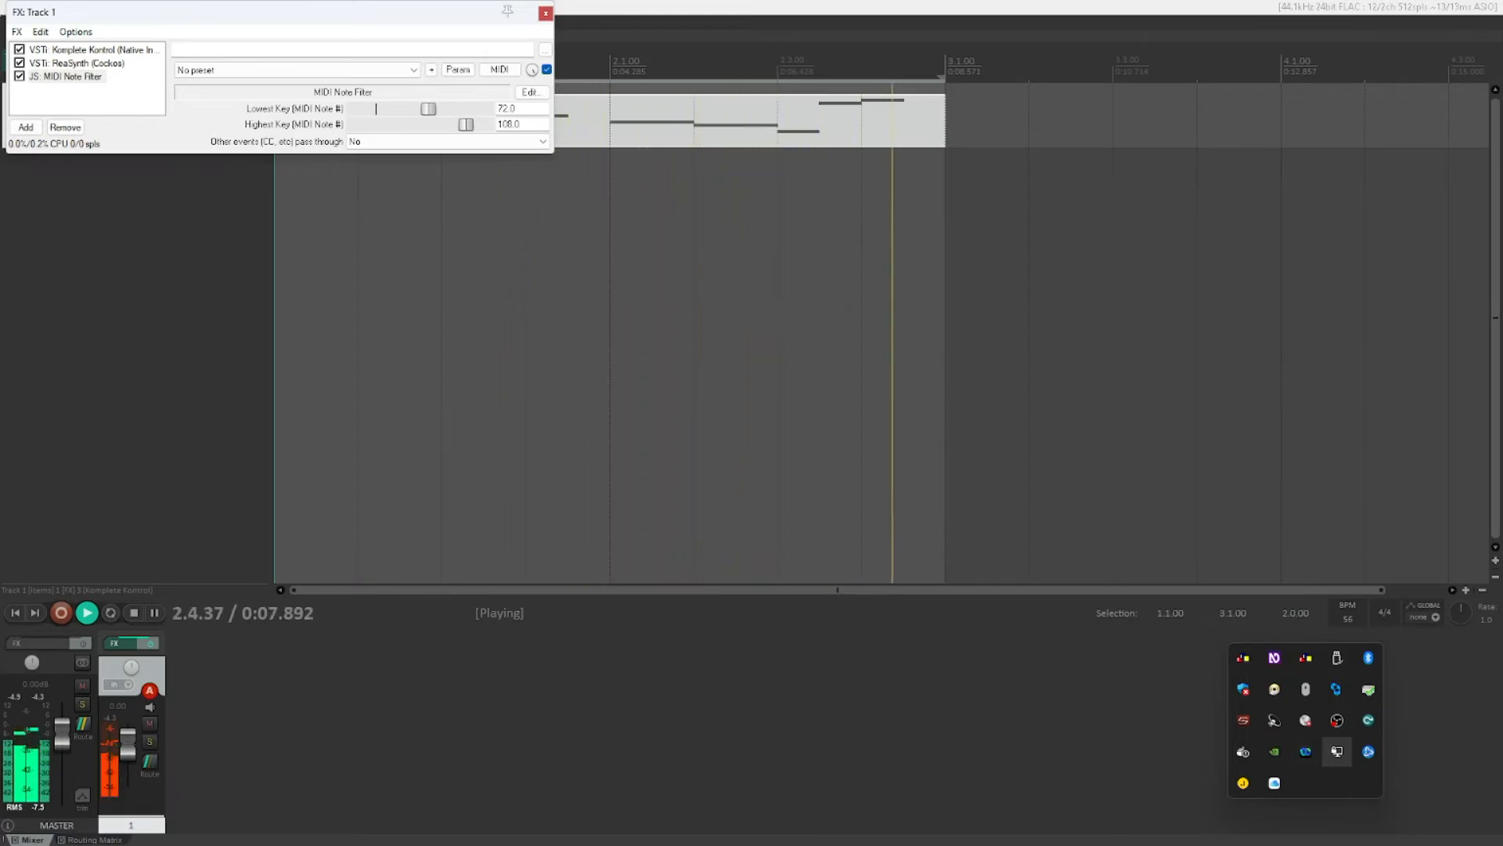
key("space")
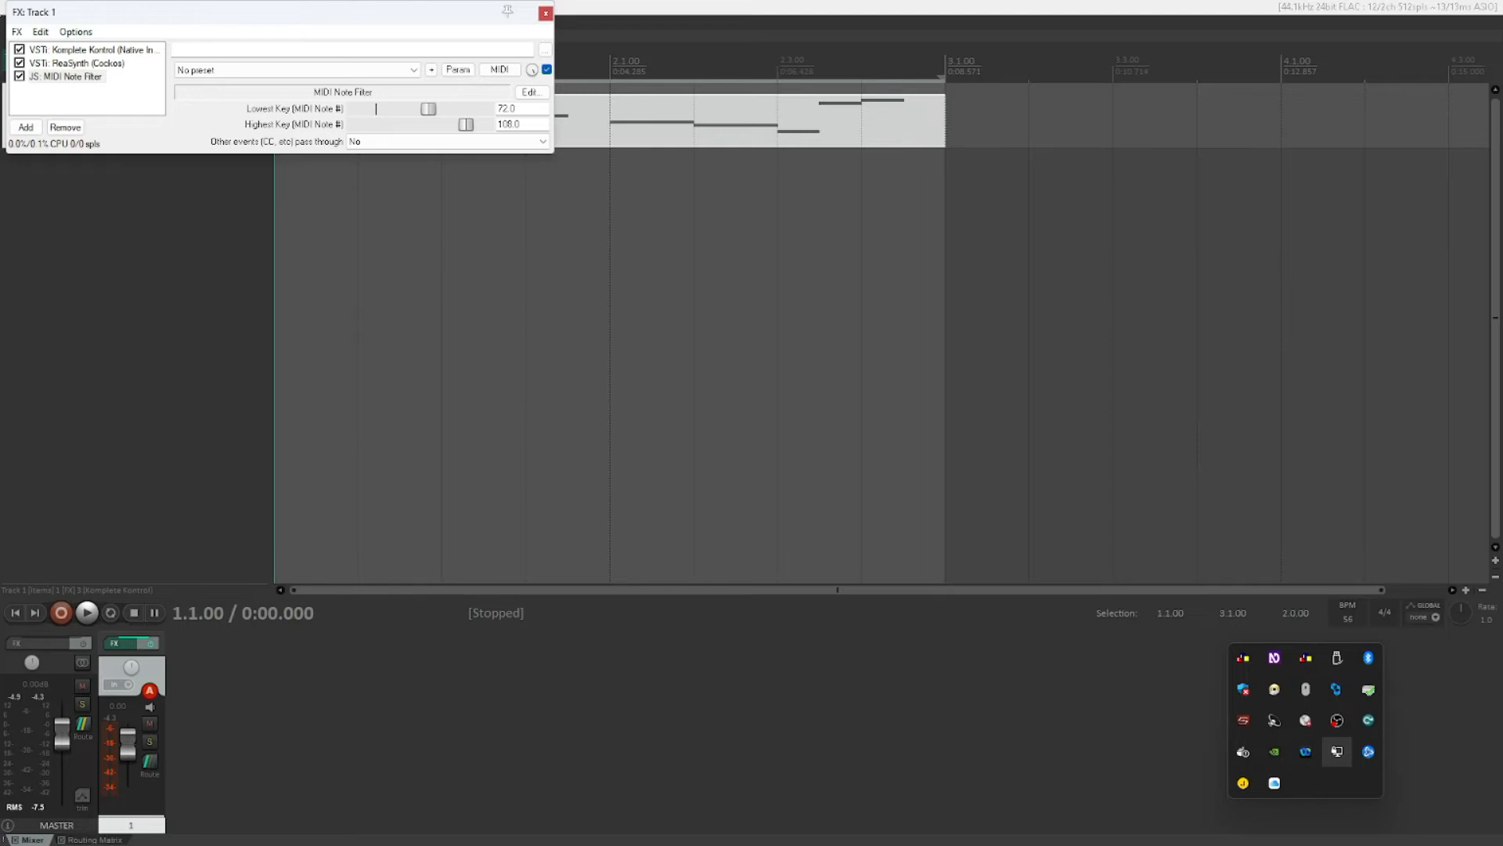
Move the MIDI Note Filter above ReaSynth in the FX chain and play the MIDI item
key("shift+Tab")
key("shift+Tab")
key("shift+Tab")
key("ctrl+alt+Up")
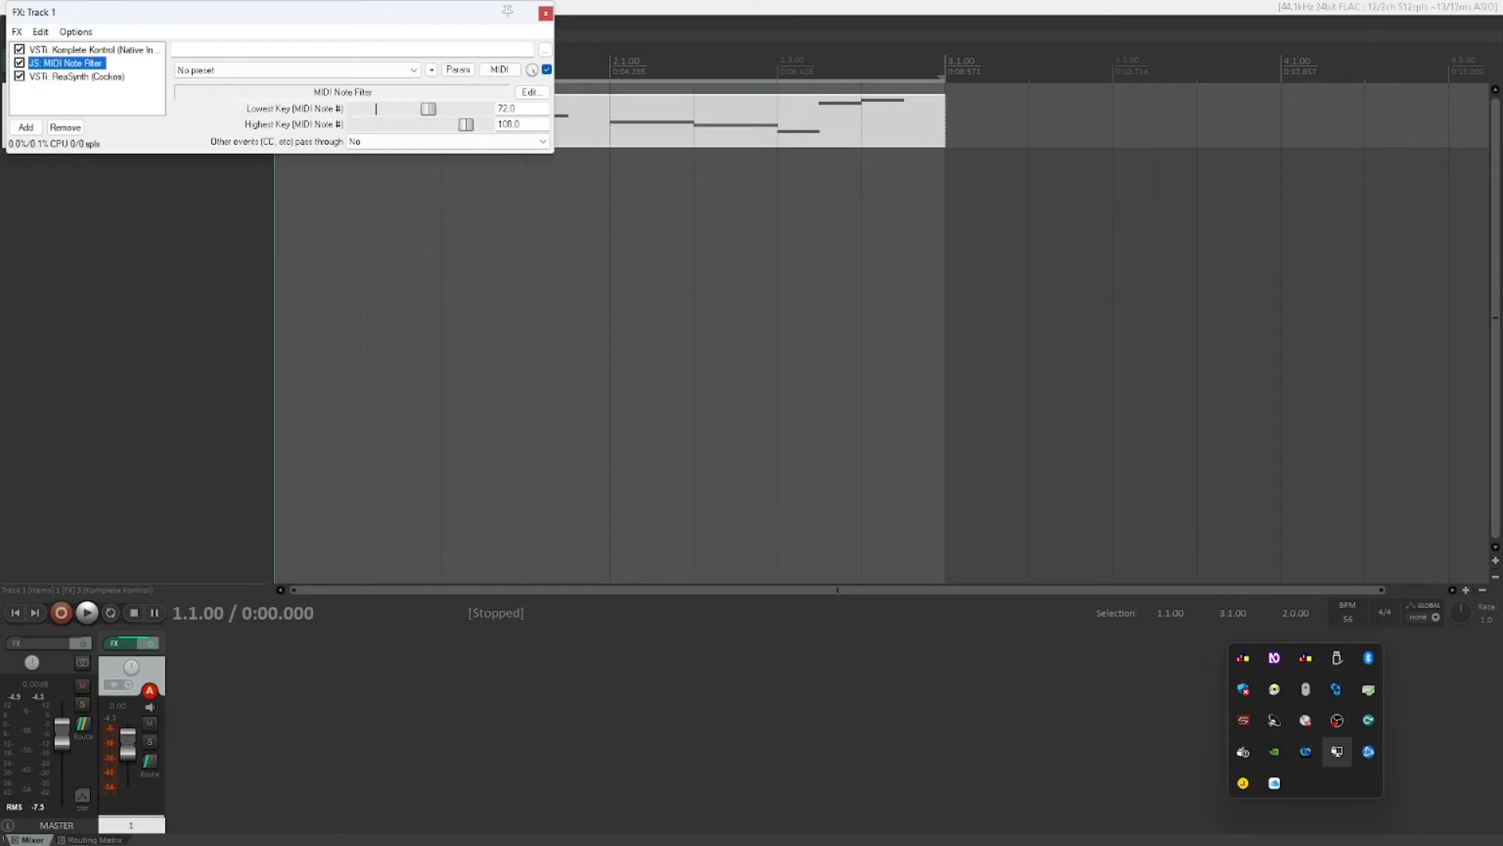
key("space")
Put a second MIDI Note Filter with highest key 72 above Komplete Kontrol and play the MIDI item
key("ctrl+z")
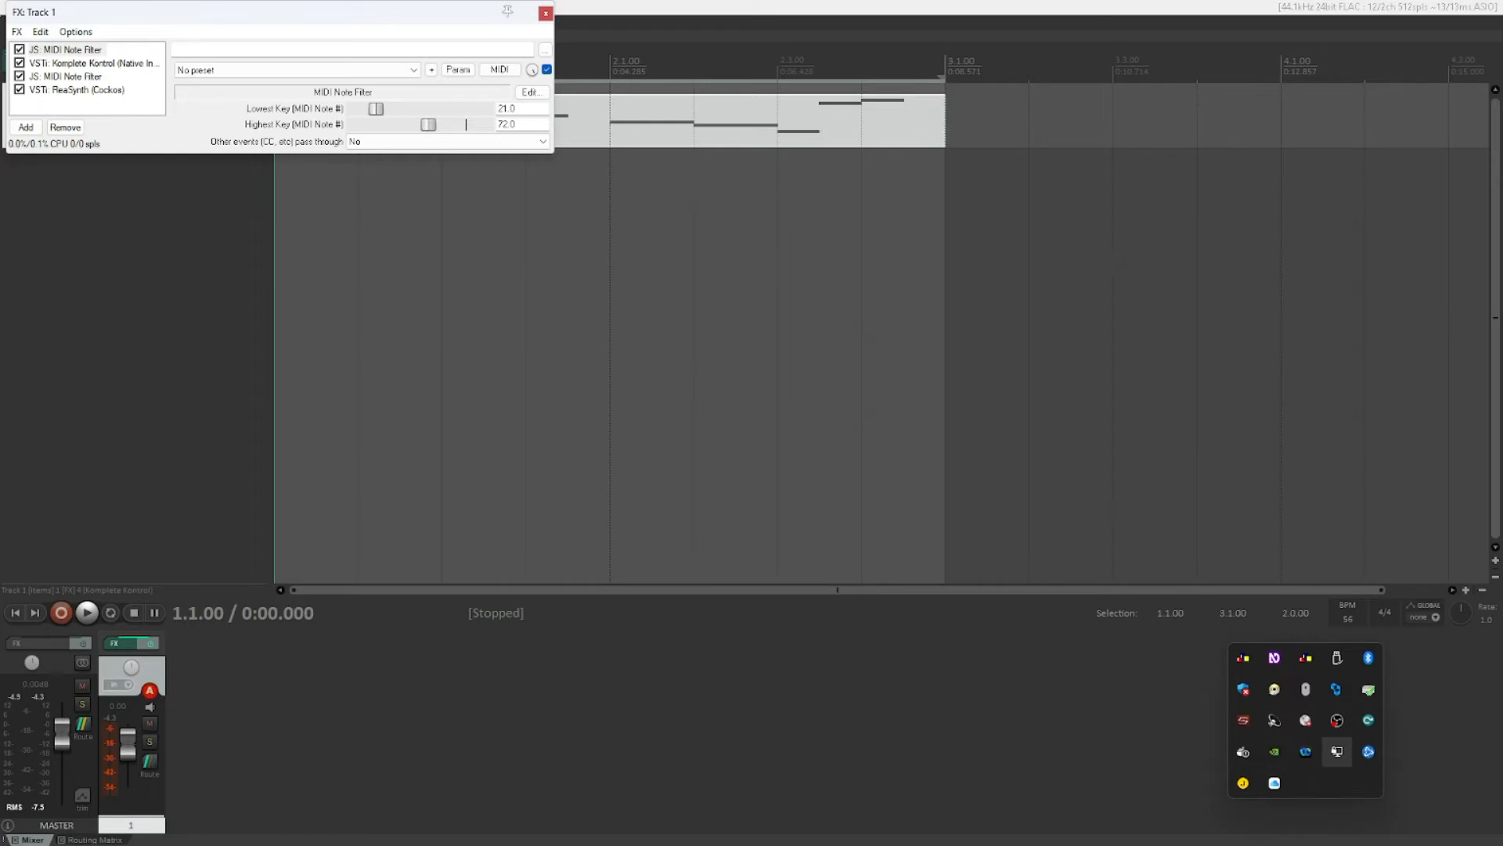
key("space")
key("Escape")
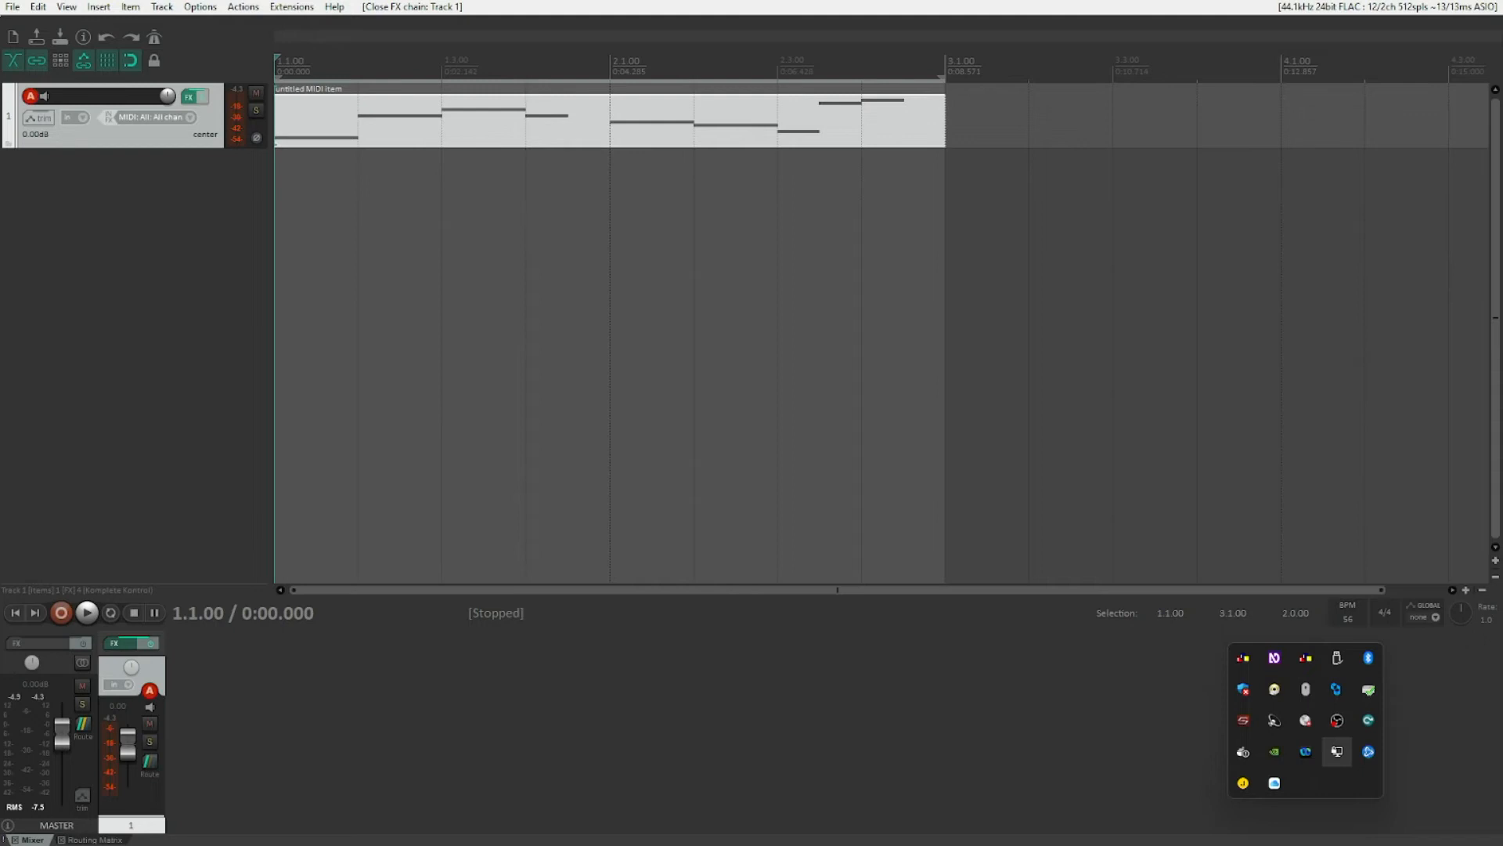
Delete track 1 with its effects and insert a new track named Melody
key("Delete")
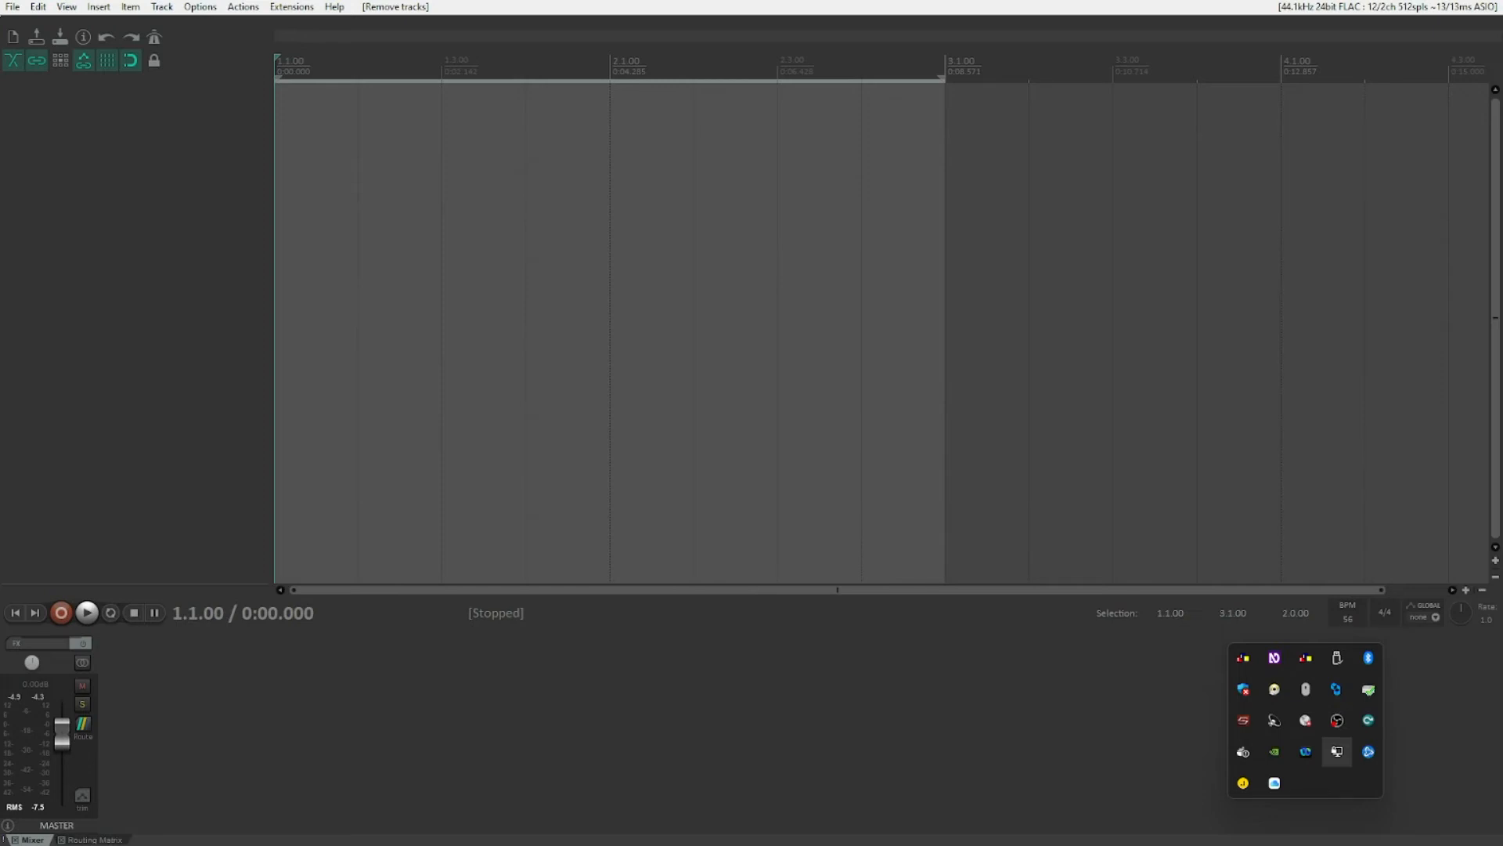
key("ctrl+t")
type("M")
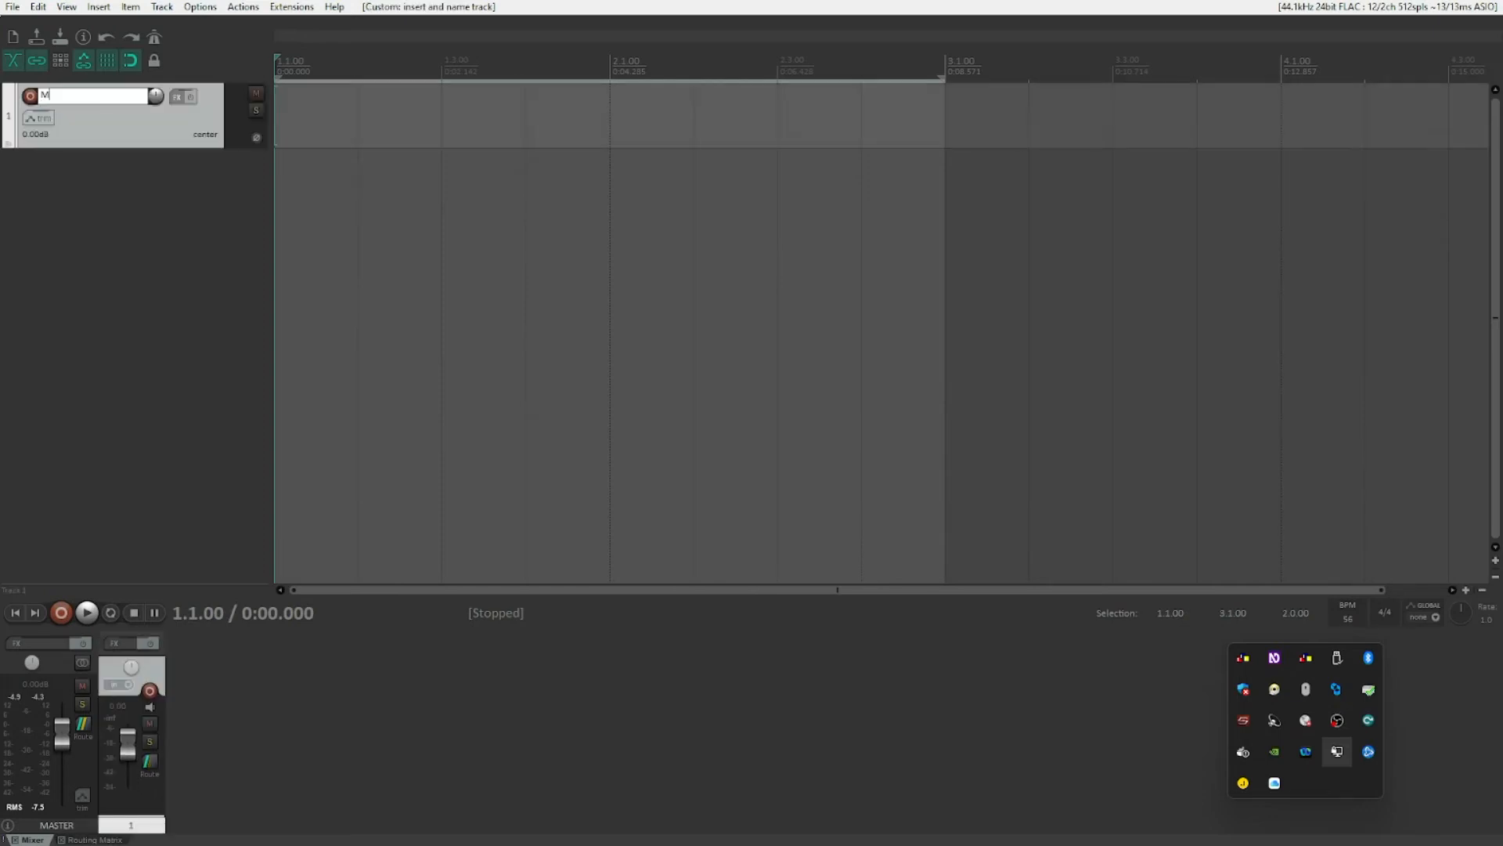
type("elody")
key("Return")
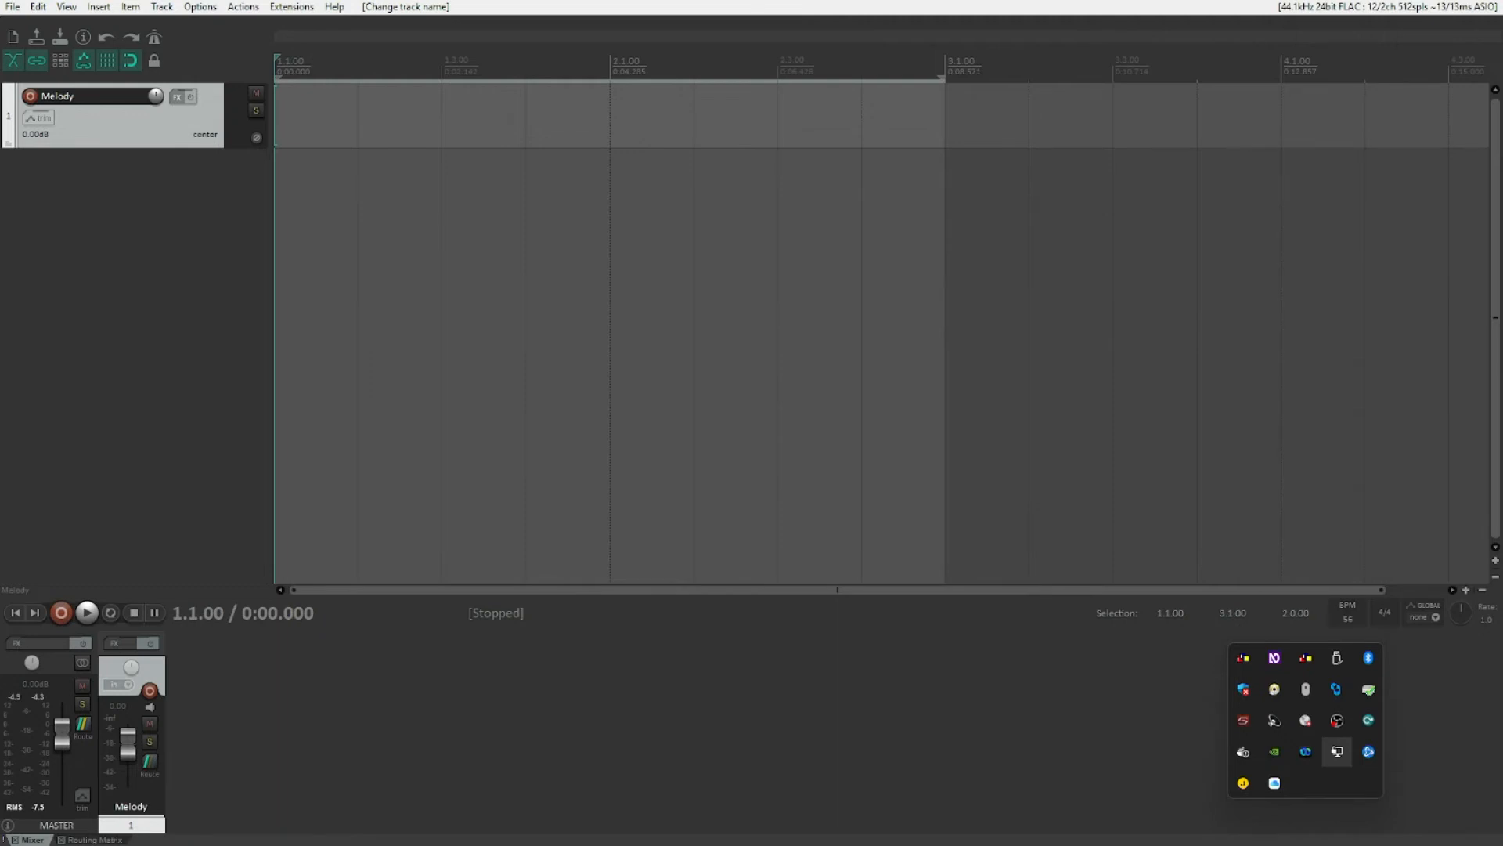
Clear the time selection and paste the copied MIDI item at the start of the Melody track
key("Escape")
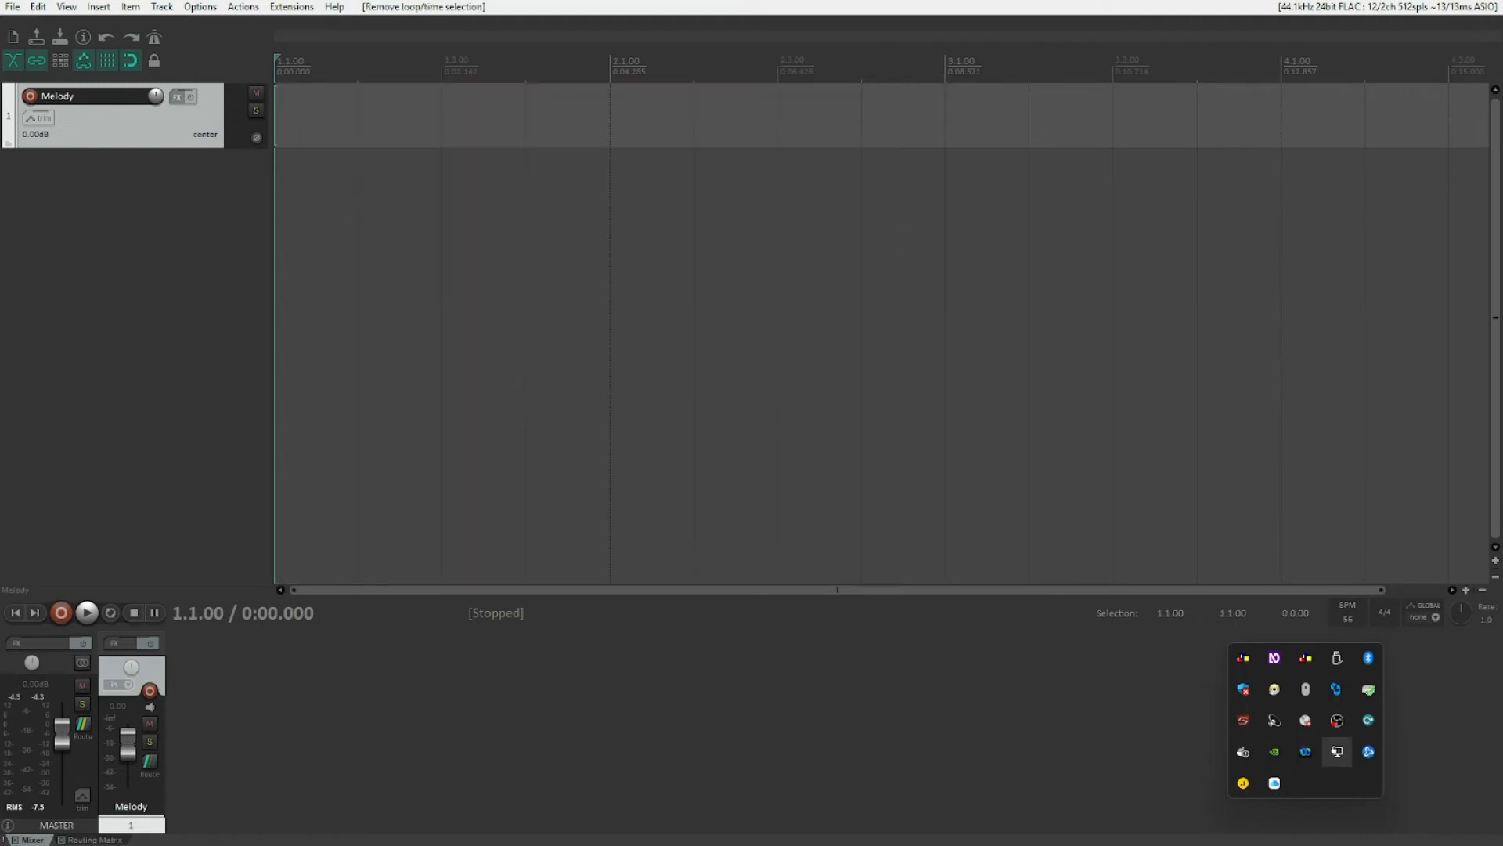
key("ctrl+v")
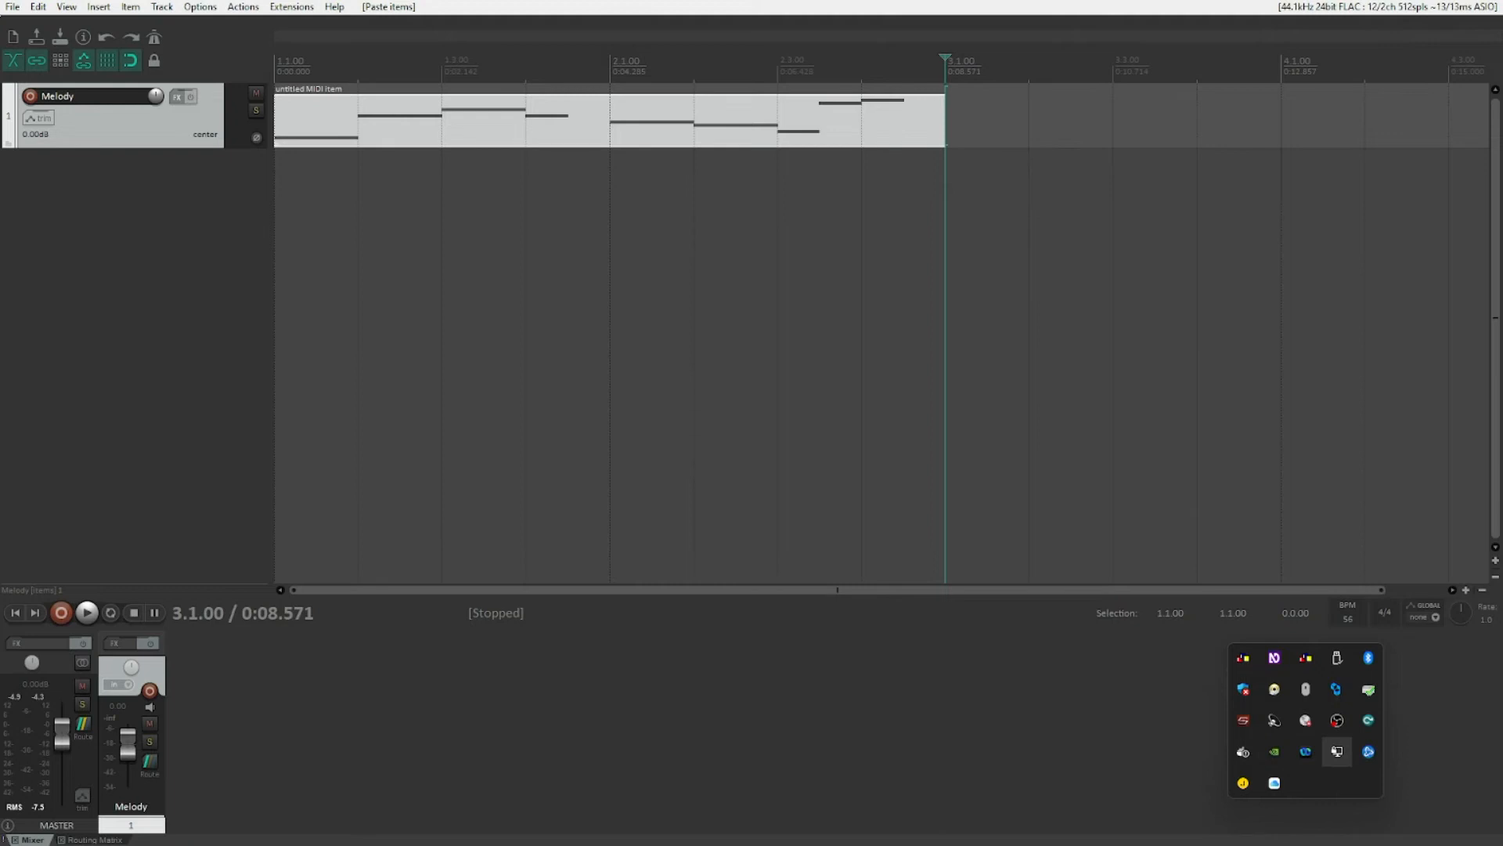
Add a send from the Melody track to the Piano track and play the MIDI item from the project start
key("Home")
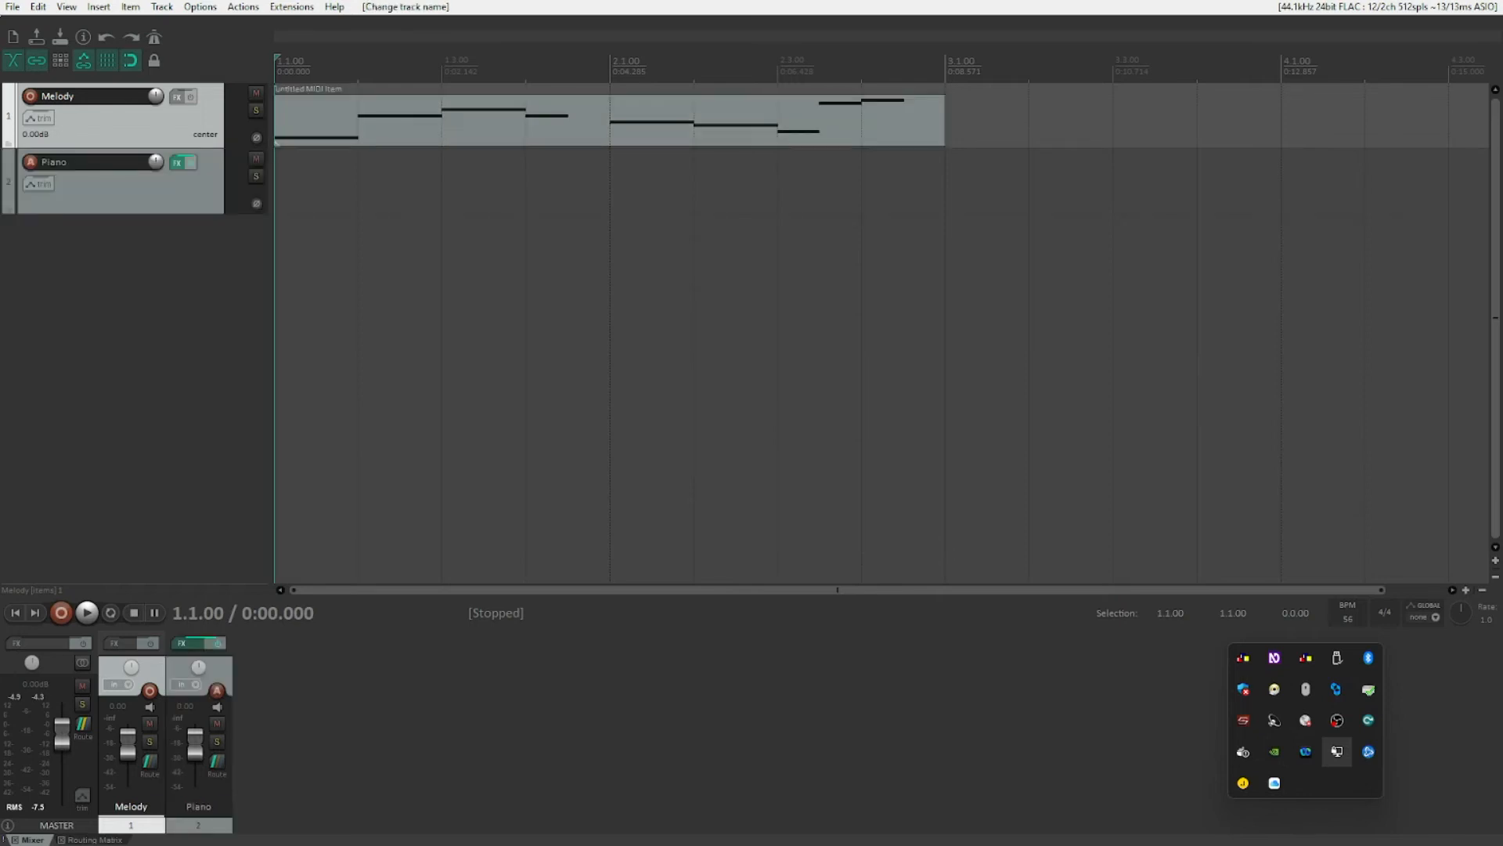
key("Down")
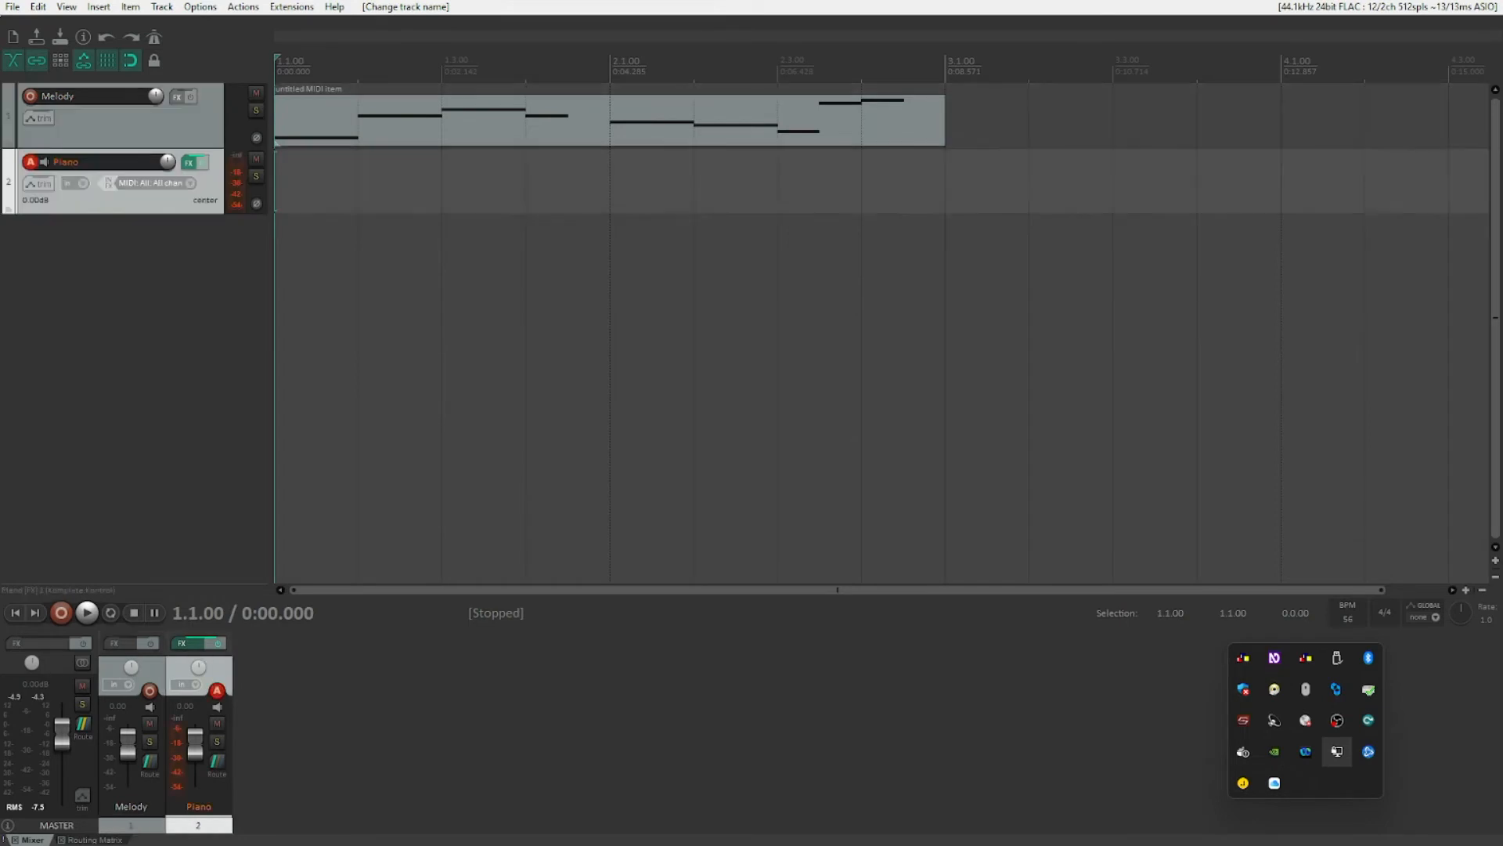
key("Up")
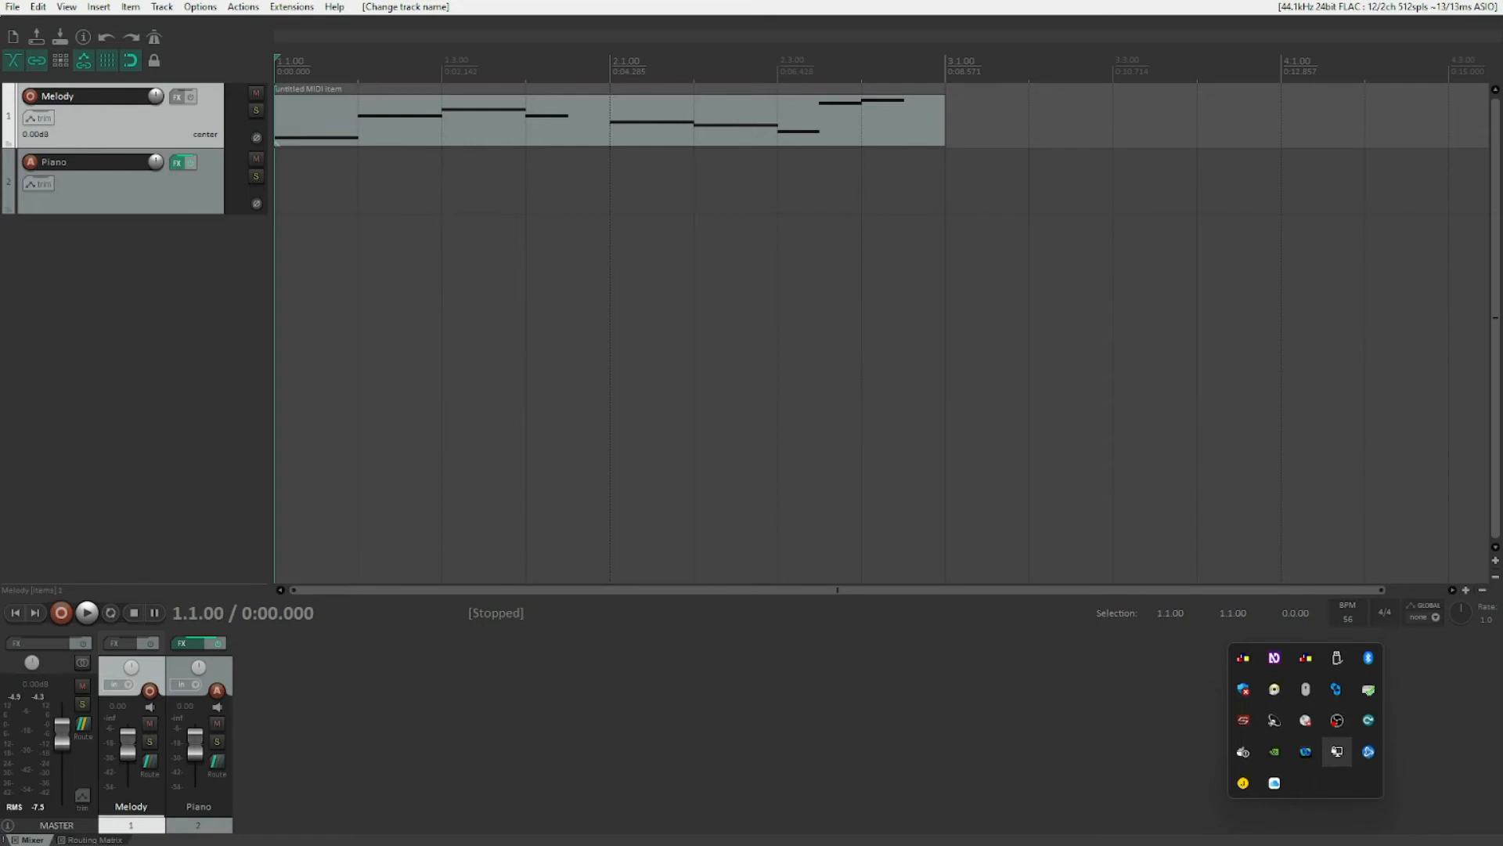
key("alt+Menu")
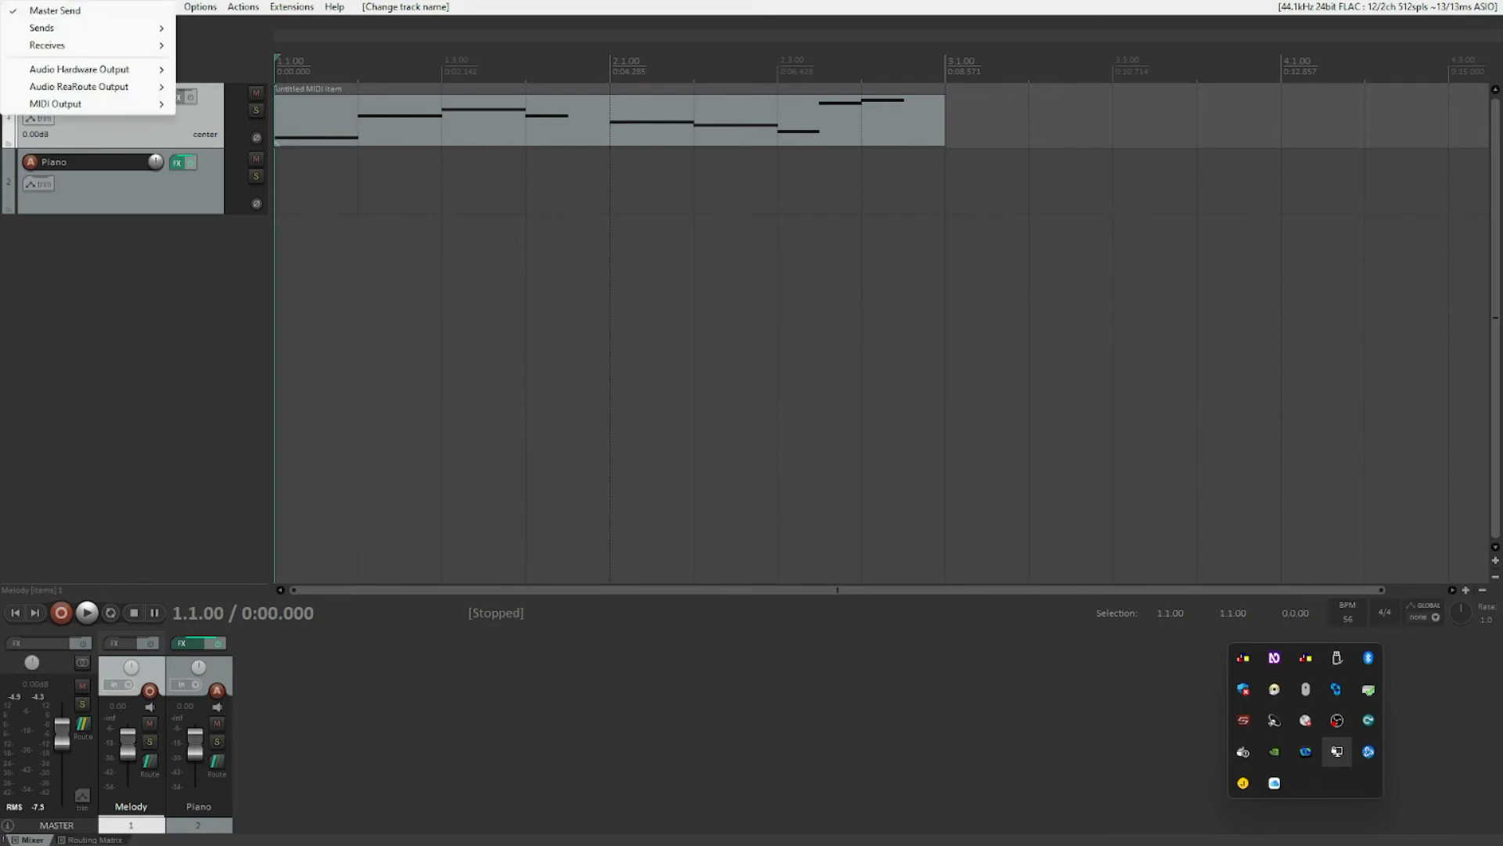
key("Down")
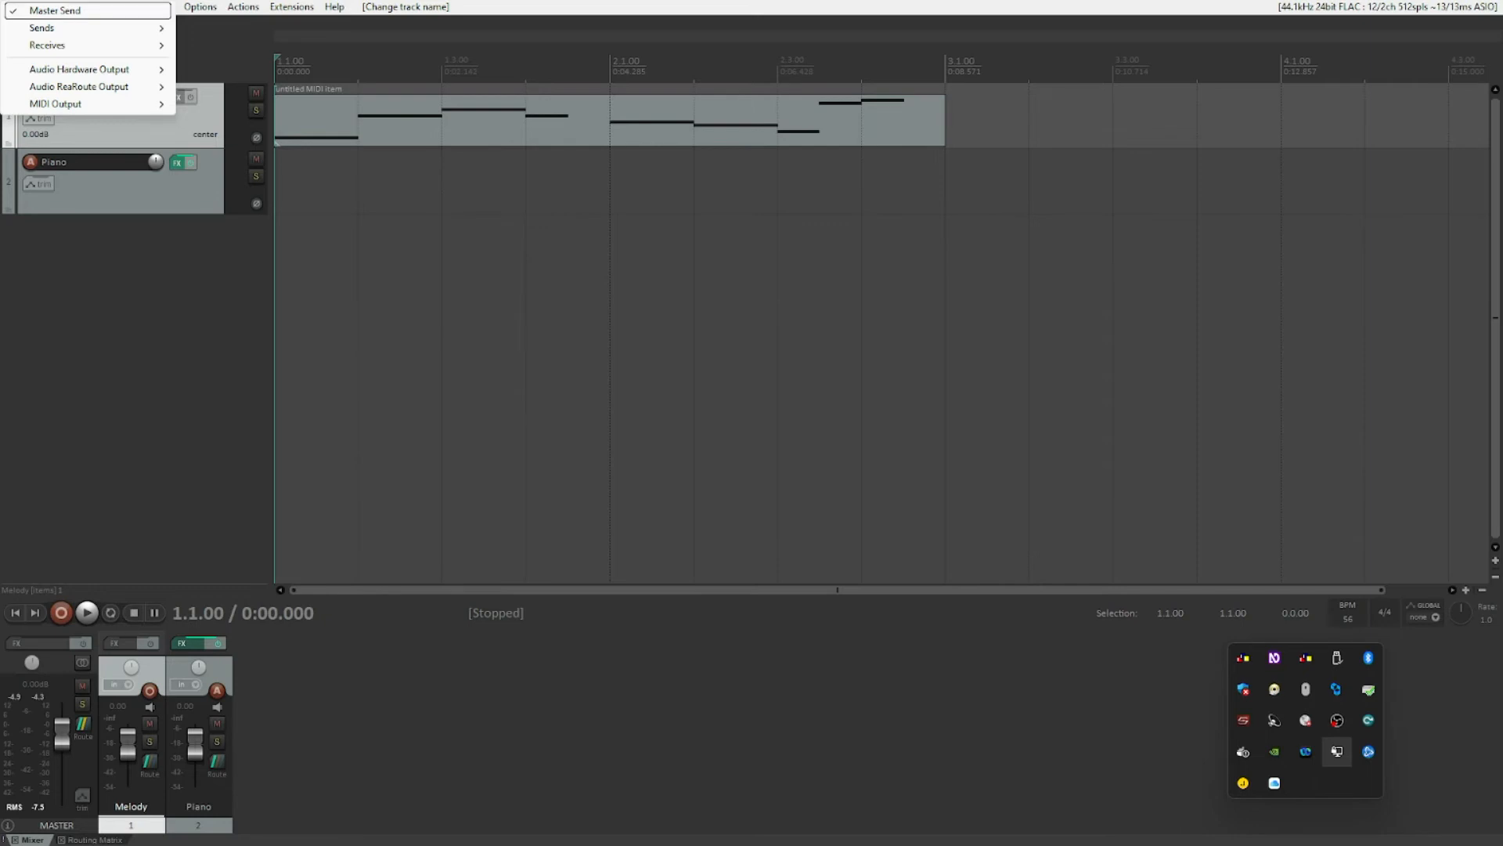
key("Down")
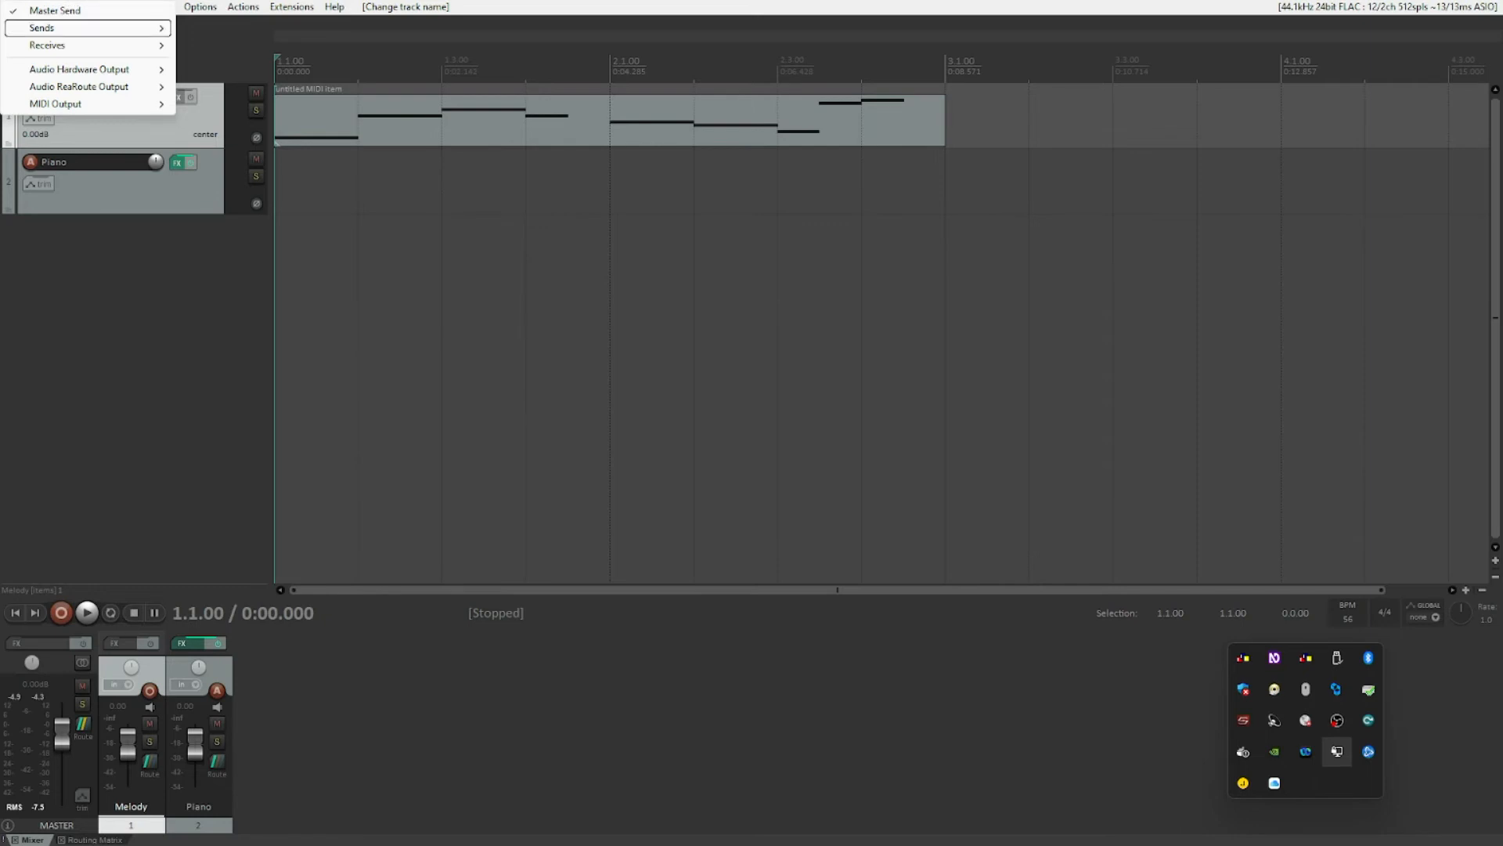
key("Right")
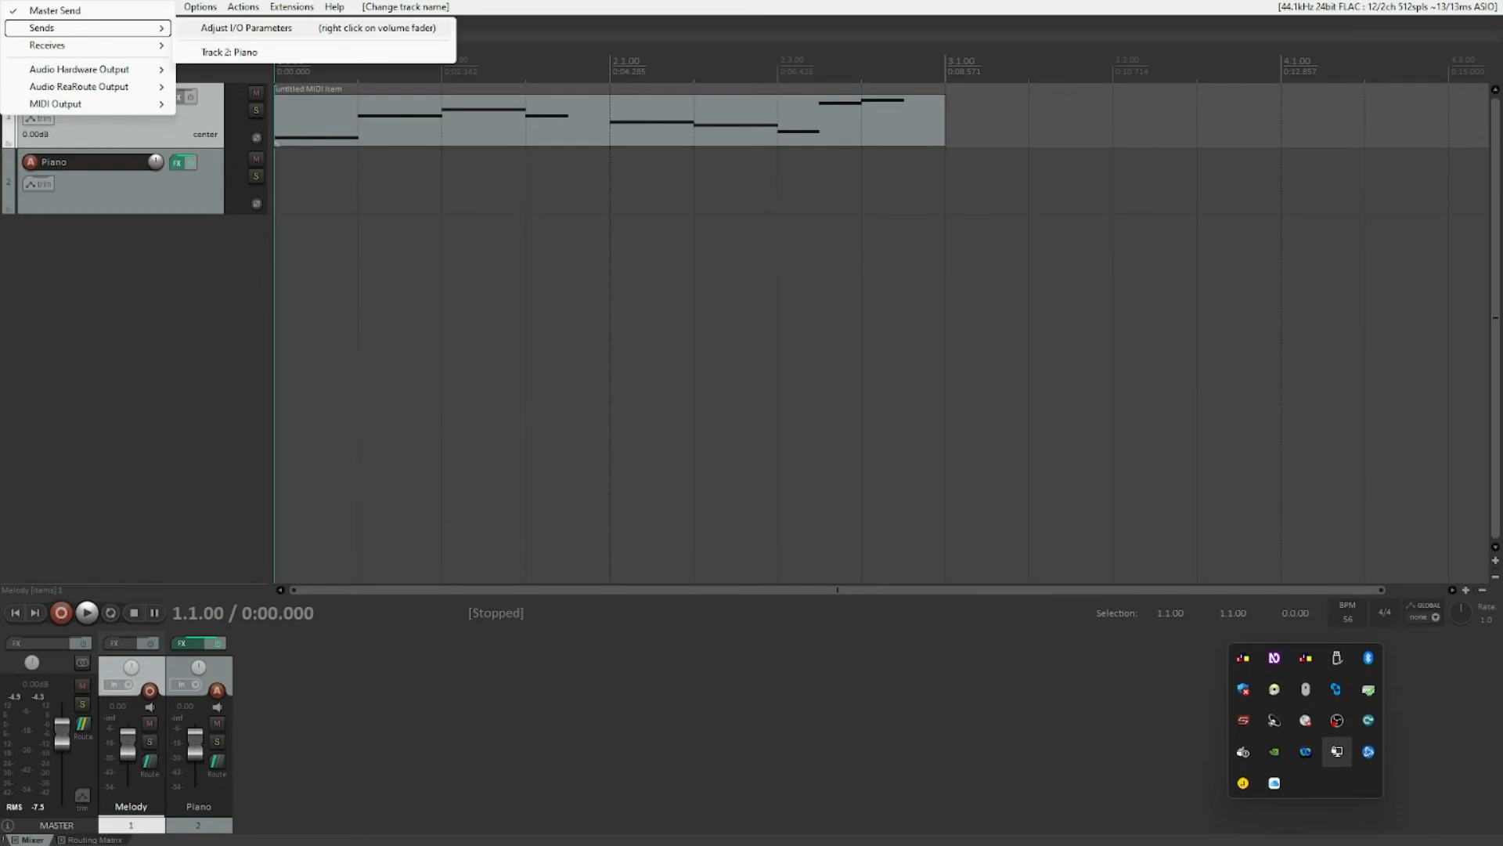
key("Down")
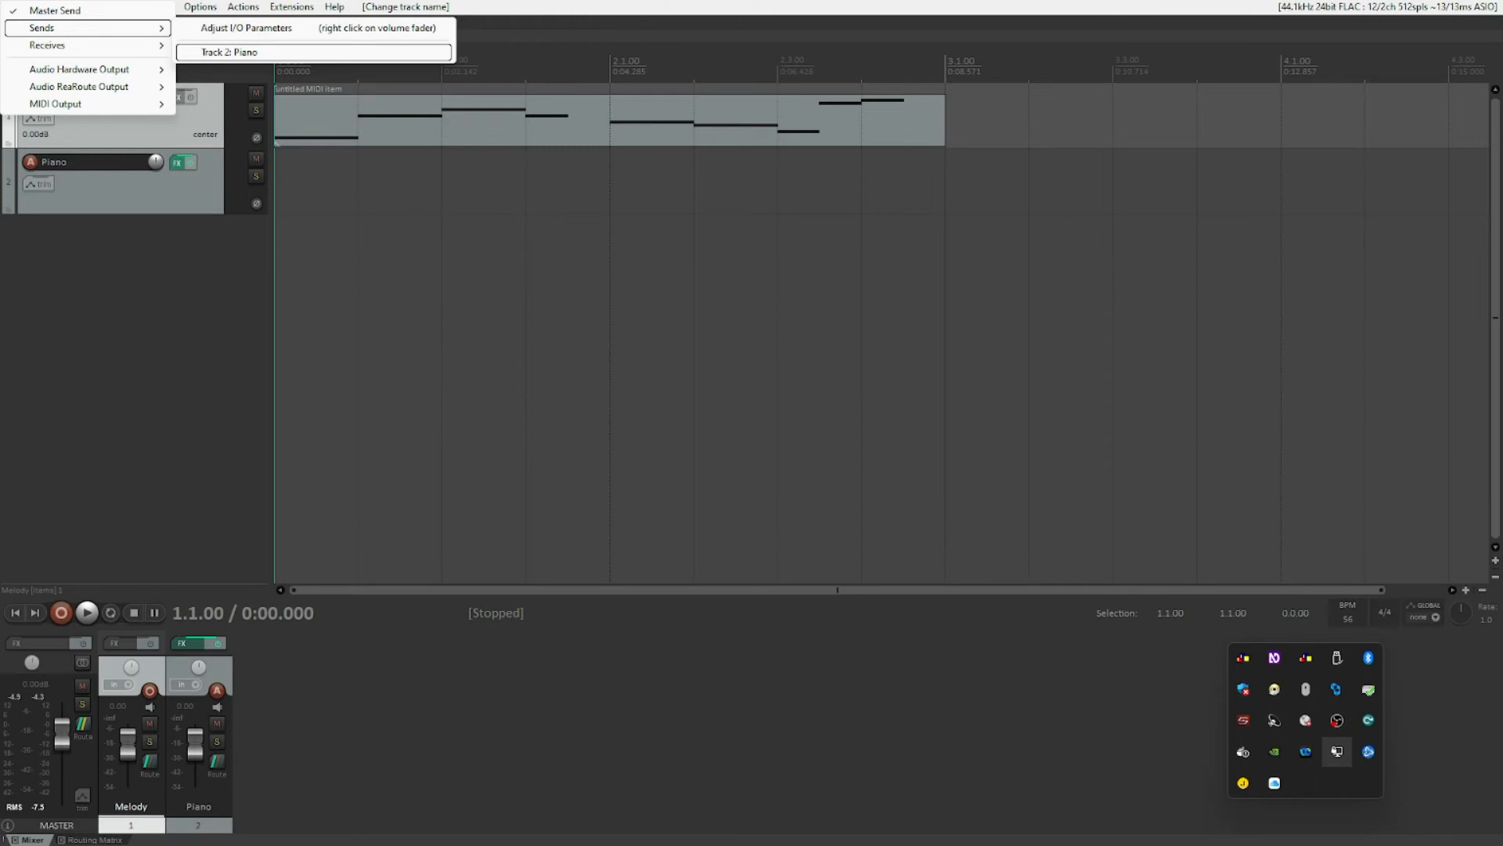
key("Return")
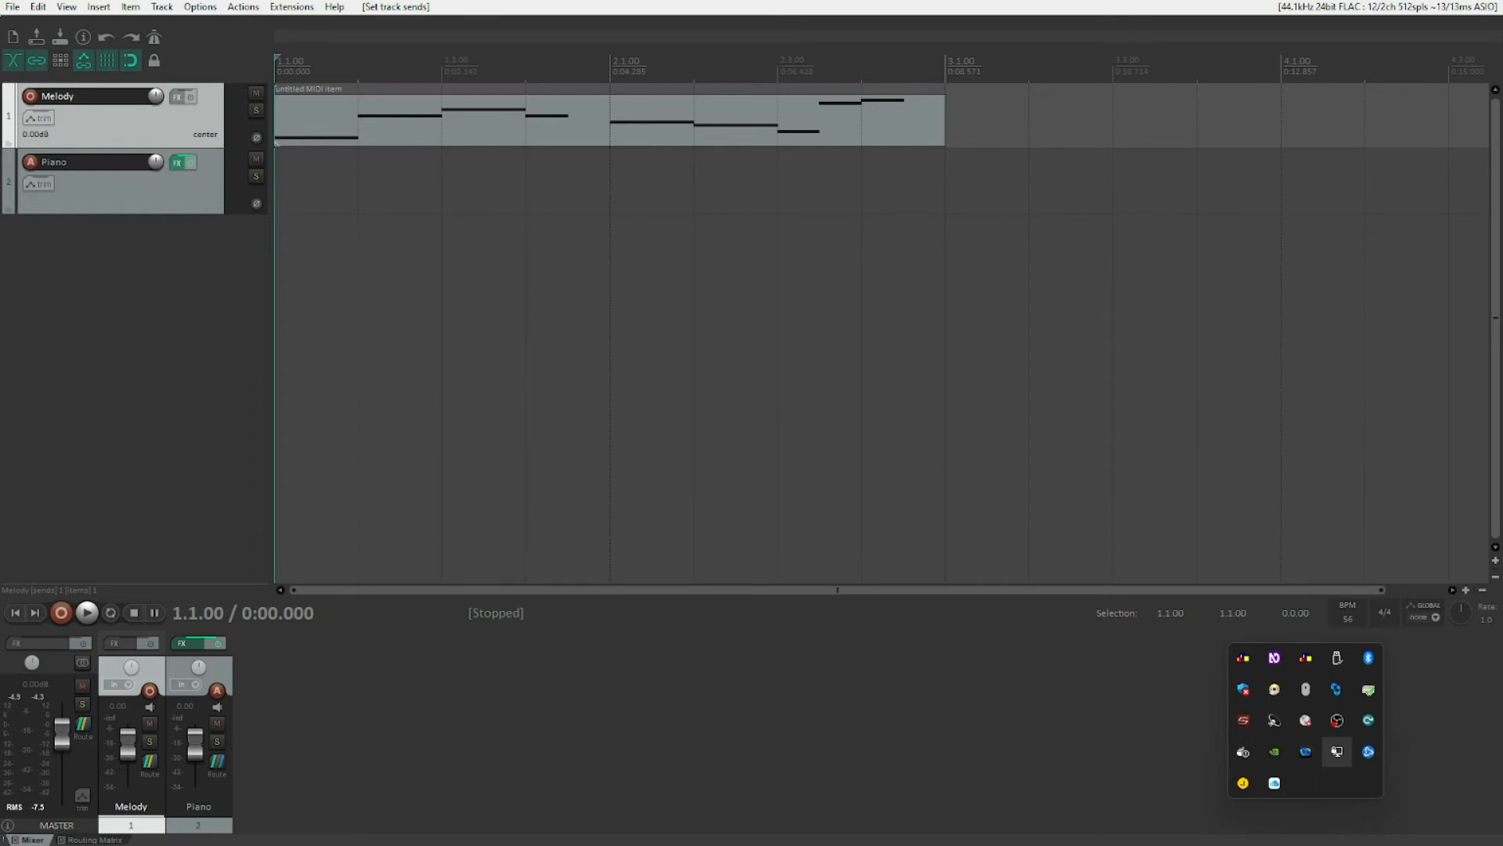
key("space")
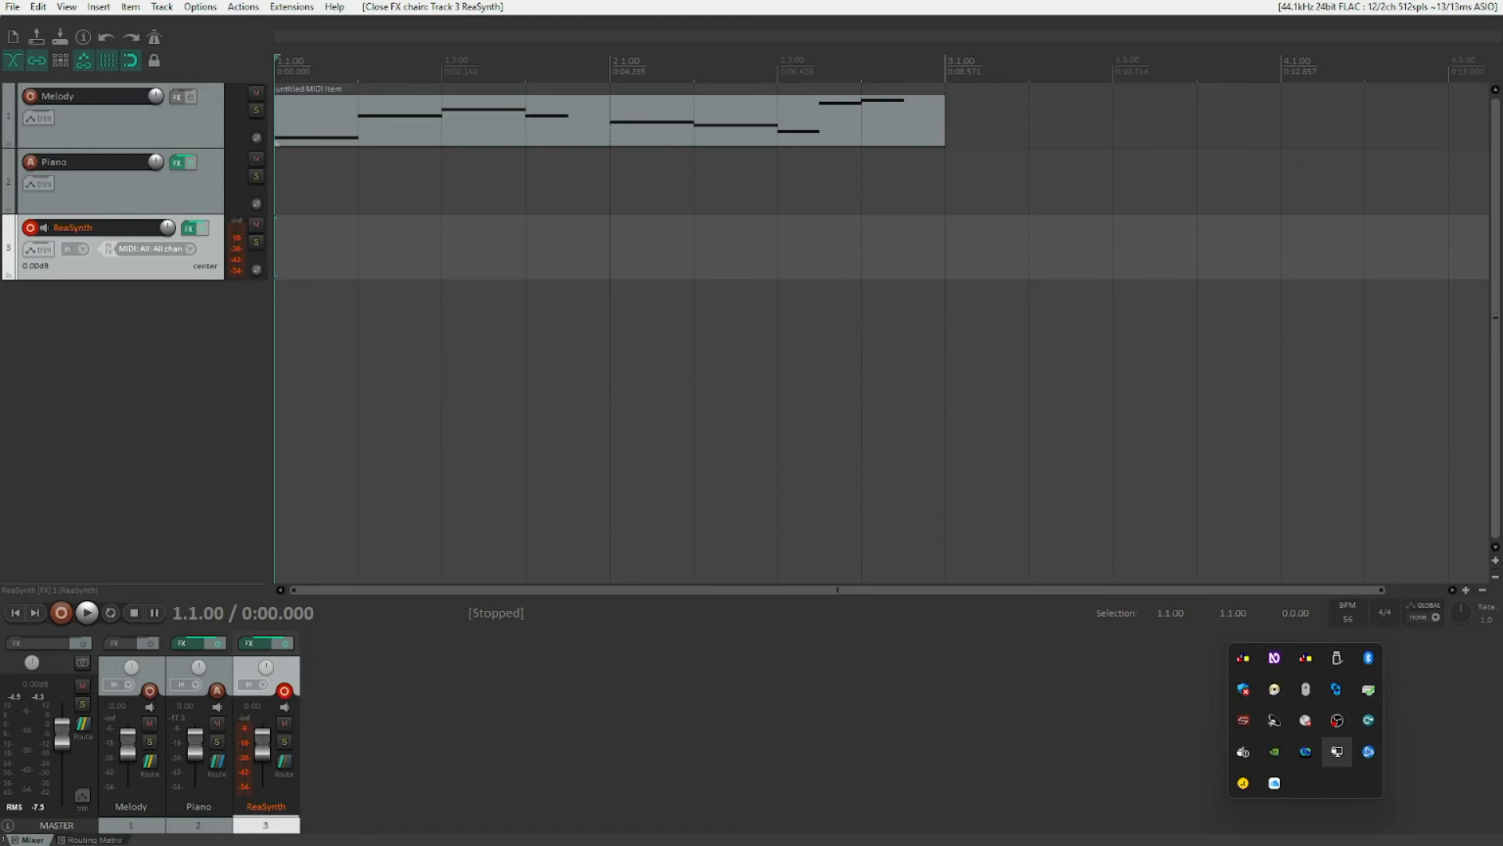
Add a second send from the Melody track to the ReaSynth track and play the MIDI item through both instruments
key("Up")
key("Up")
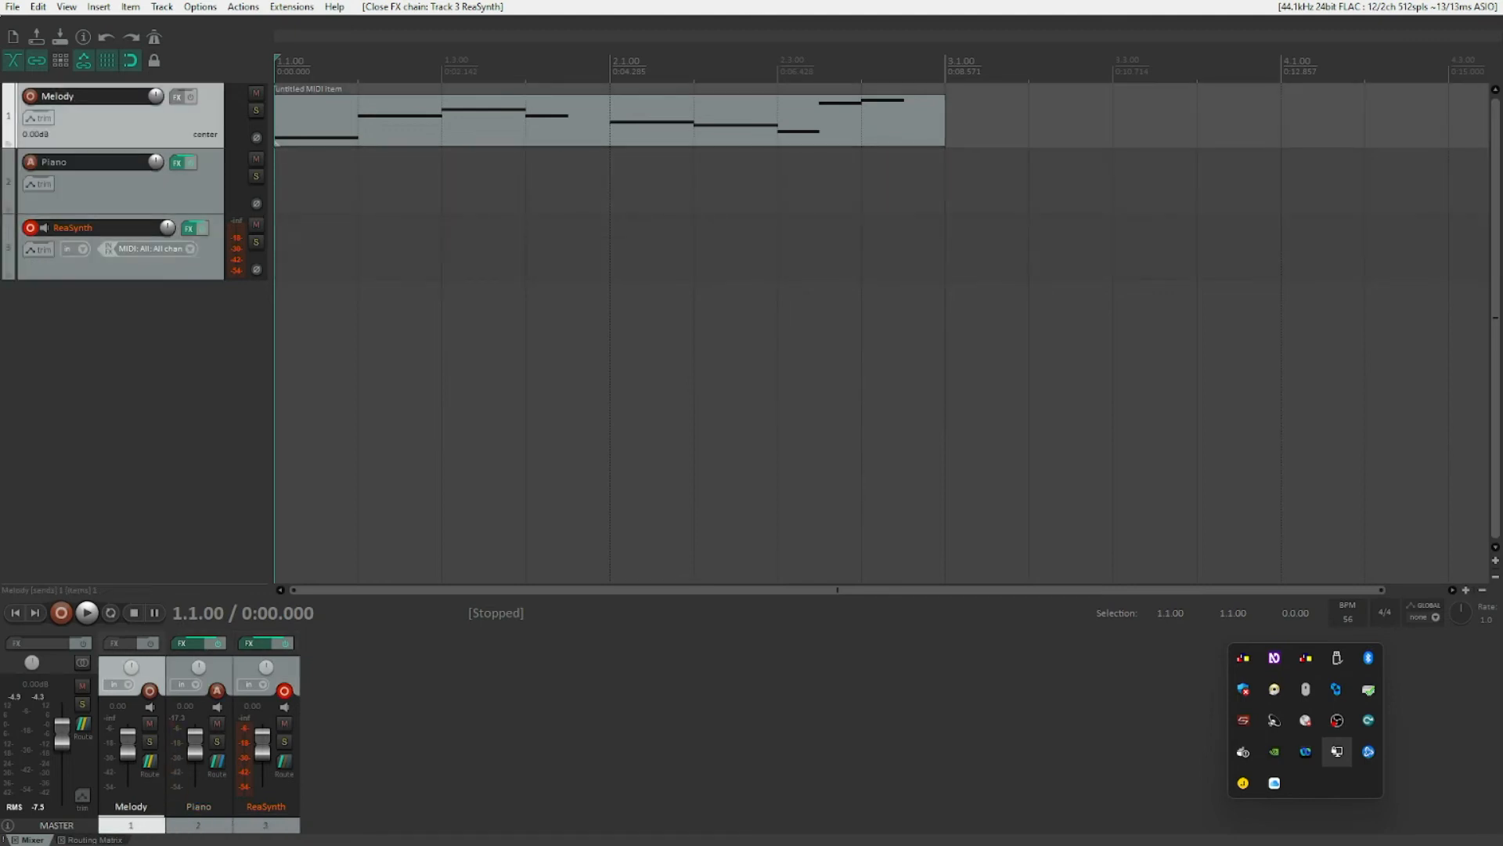
key("alt+Menu")
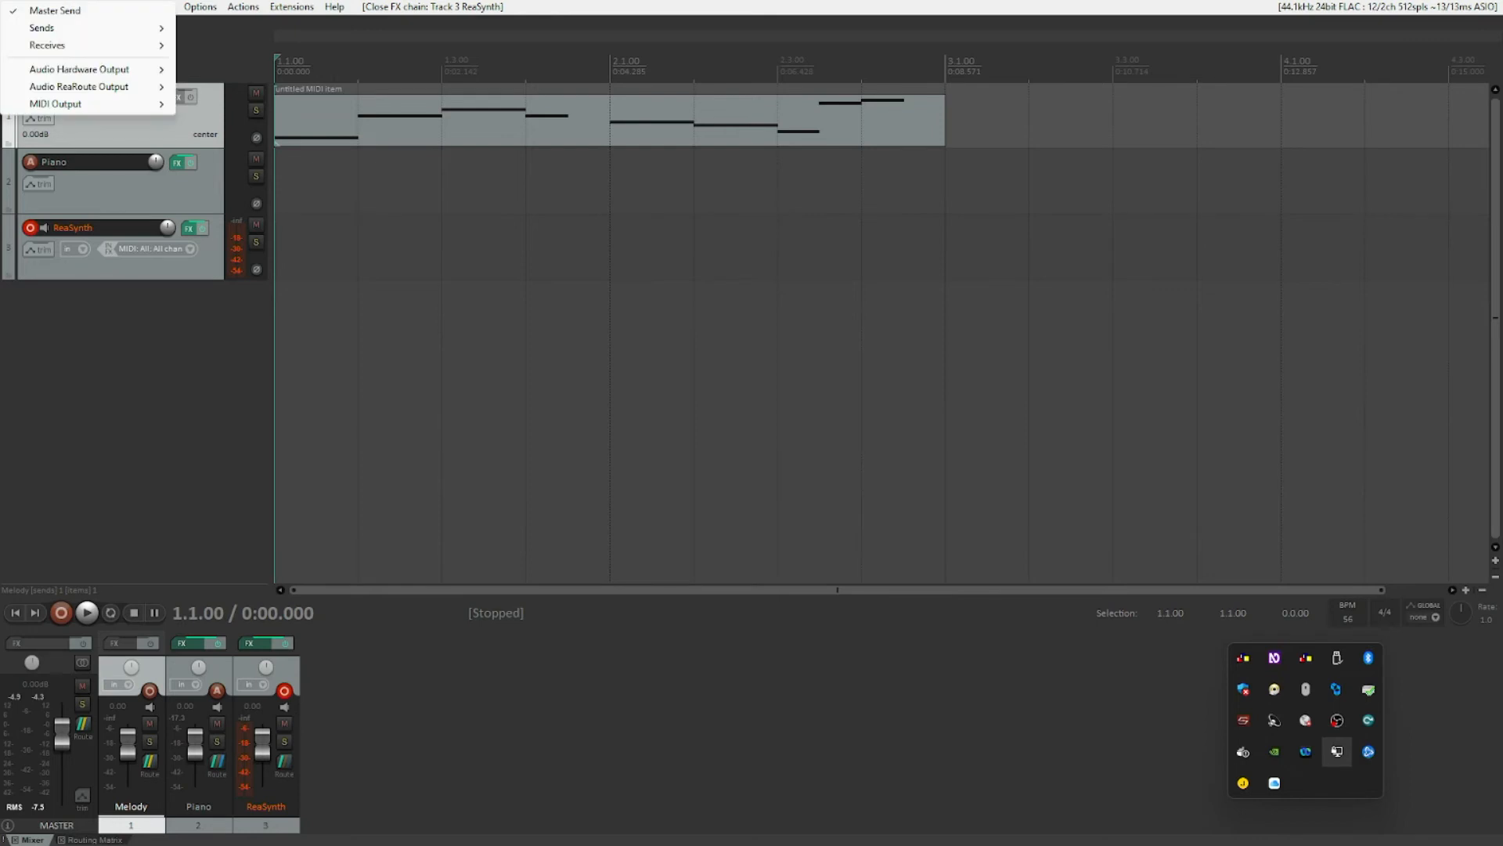
key("Down")
key("Down")
key("Right")
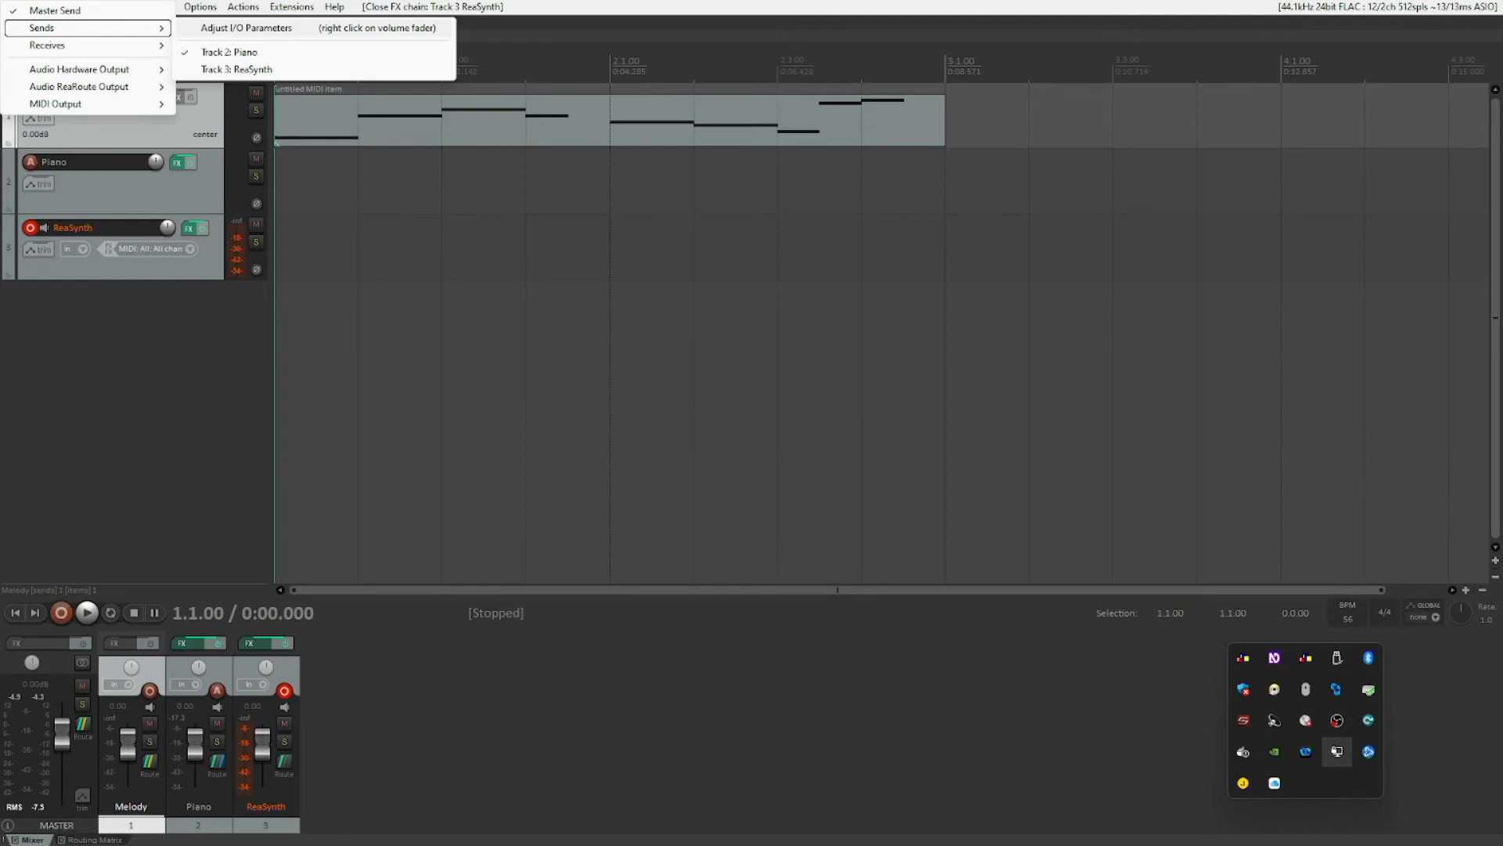
key("Up")
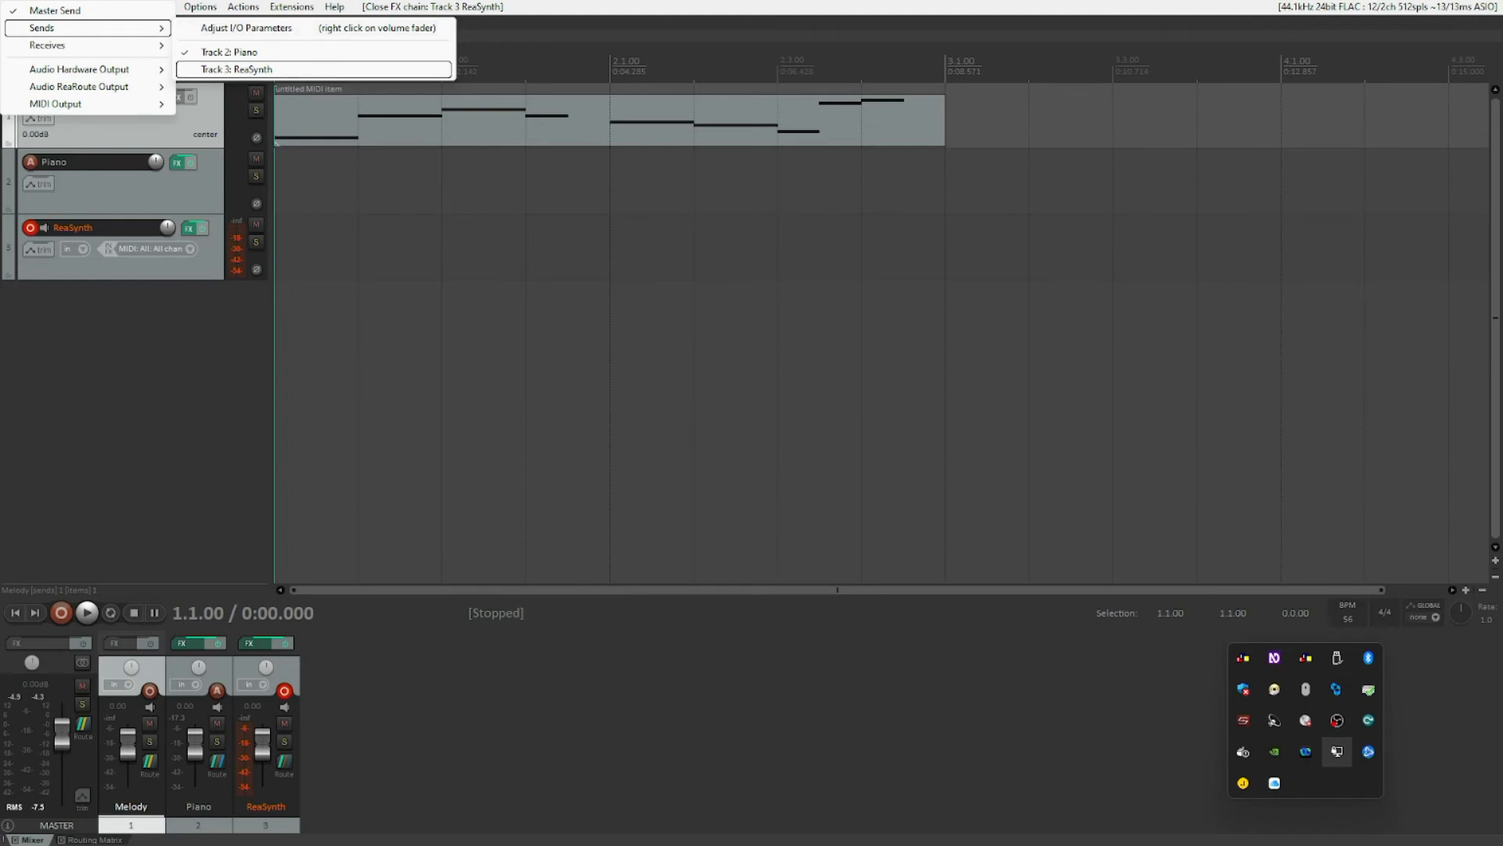
key("Return")
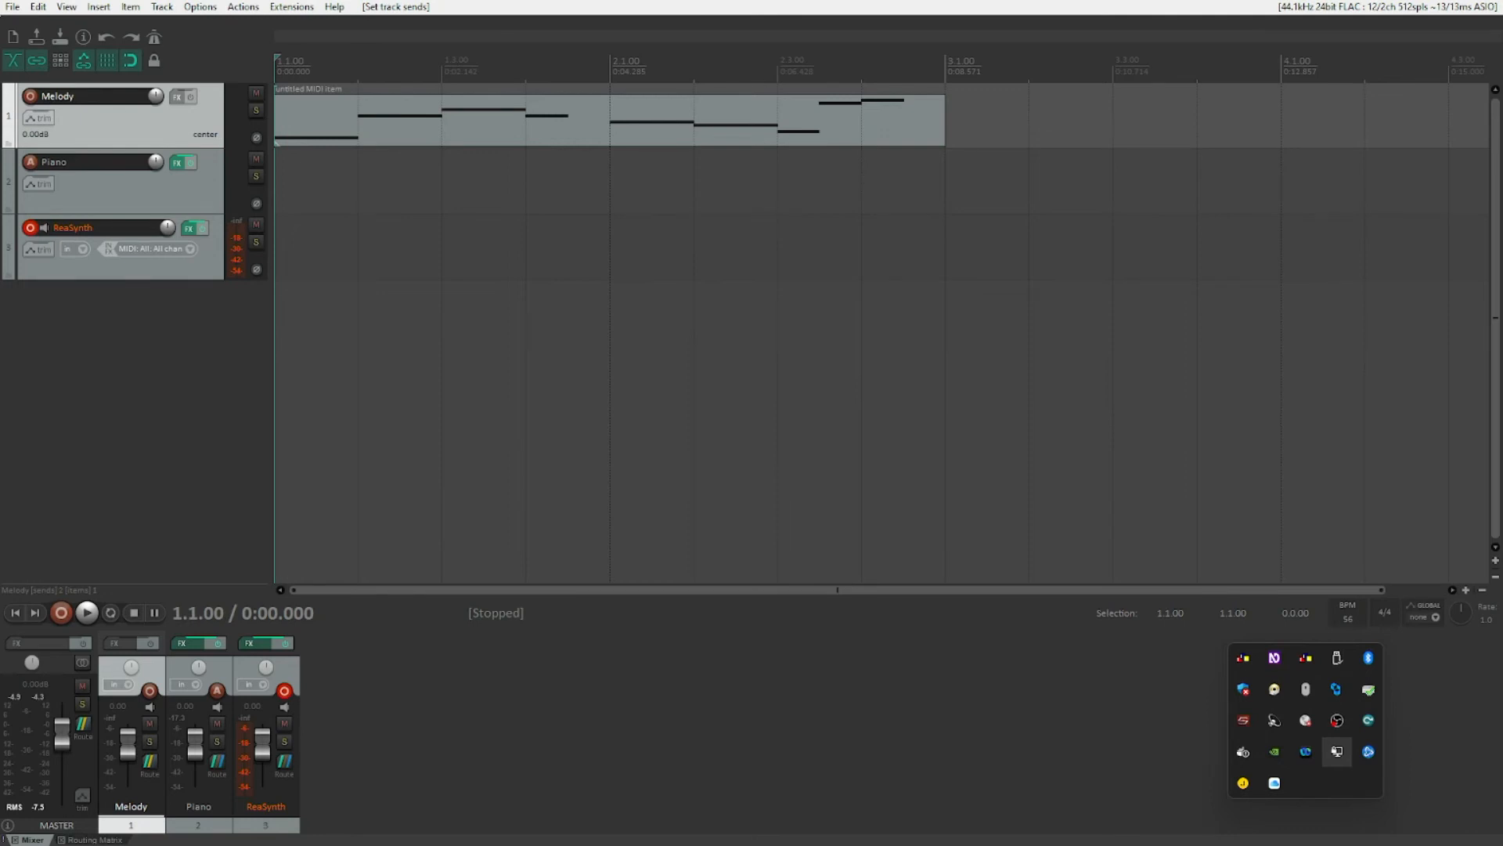
key("space")
Lower the ReaSynth track's volume to -12.00 dB and play the MIDI item to check the balance
key("Down")
key("Down")
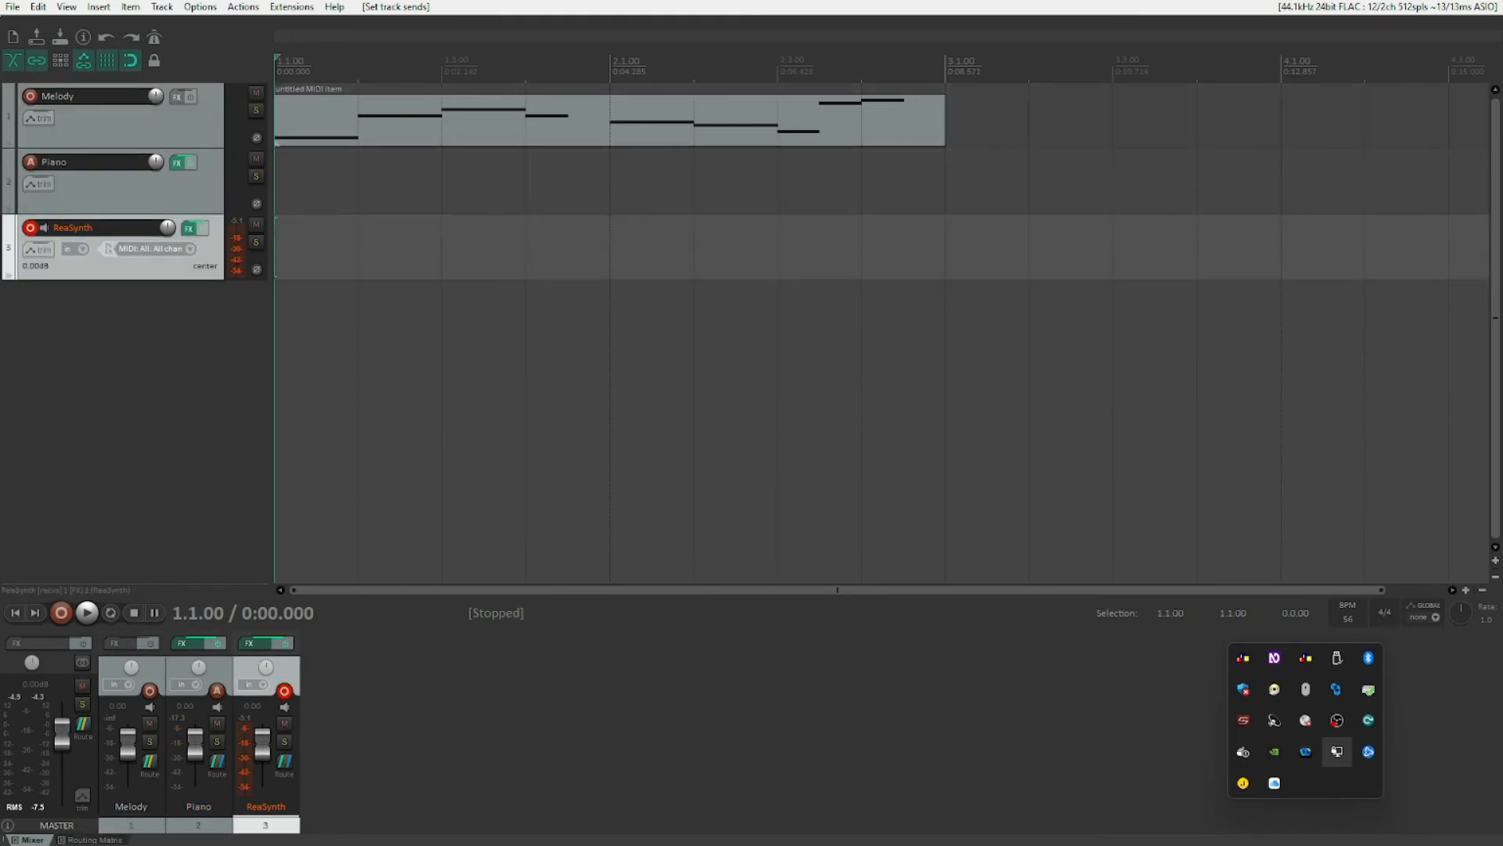
key("alt+Down")
key("alt+Down")
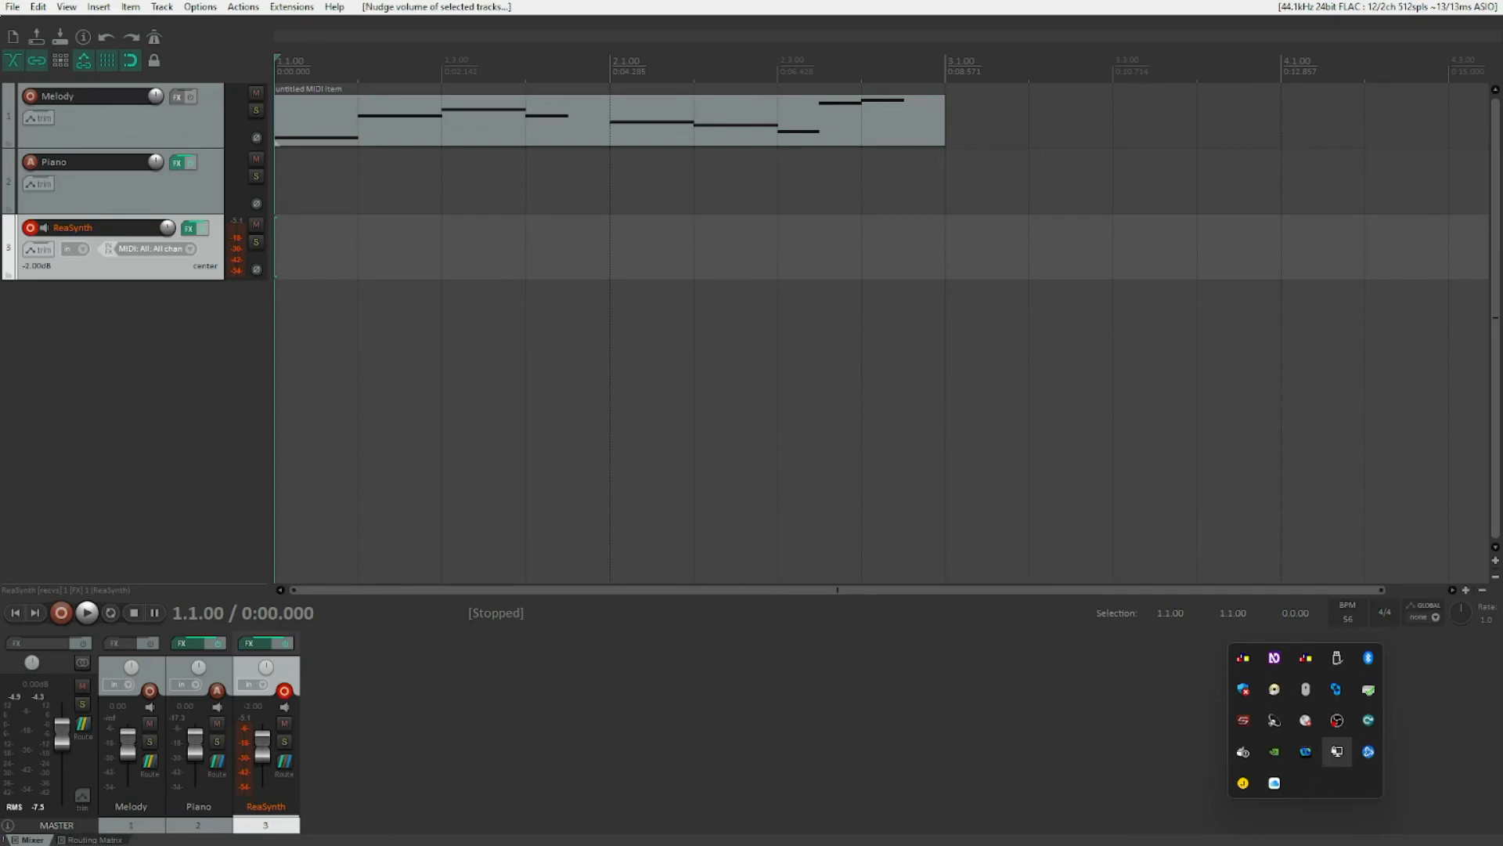
key("alt+Down")
key("alt+Down")
key("alt+Down")
key("alt+Down")
key("alt+Down")
key("alt+Down")
key("alt+Down")
key("alt+Down")
key("alt+Down")
key("alt+Down")
key("space")
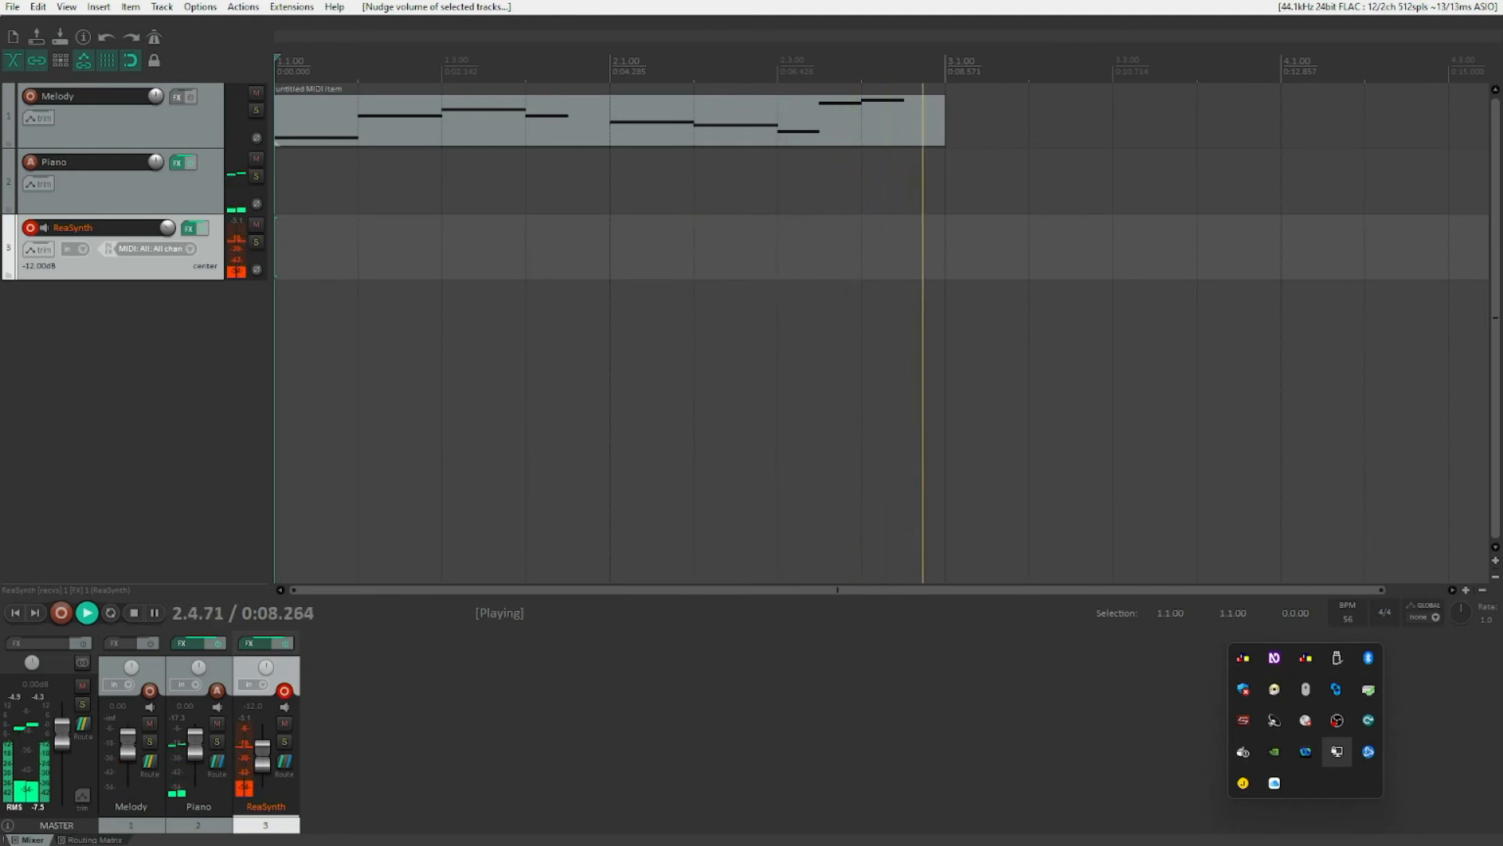
key("space")
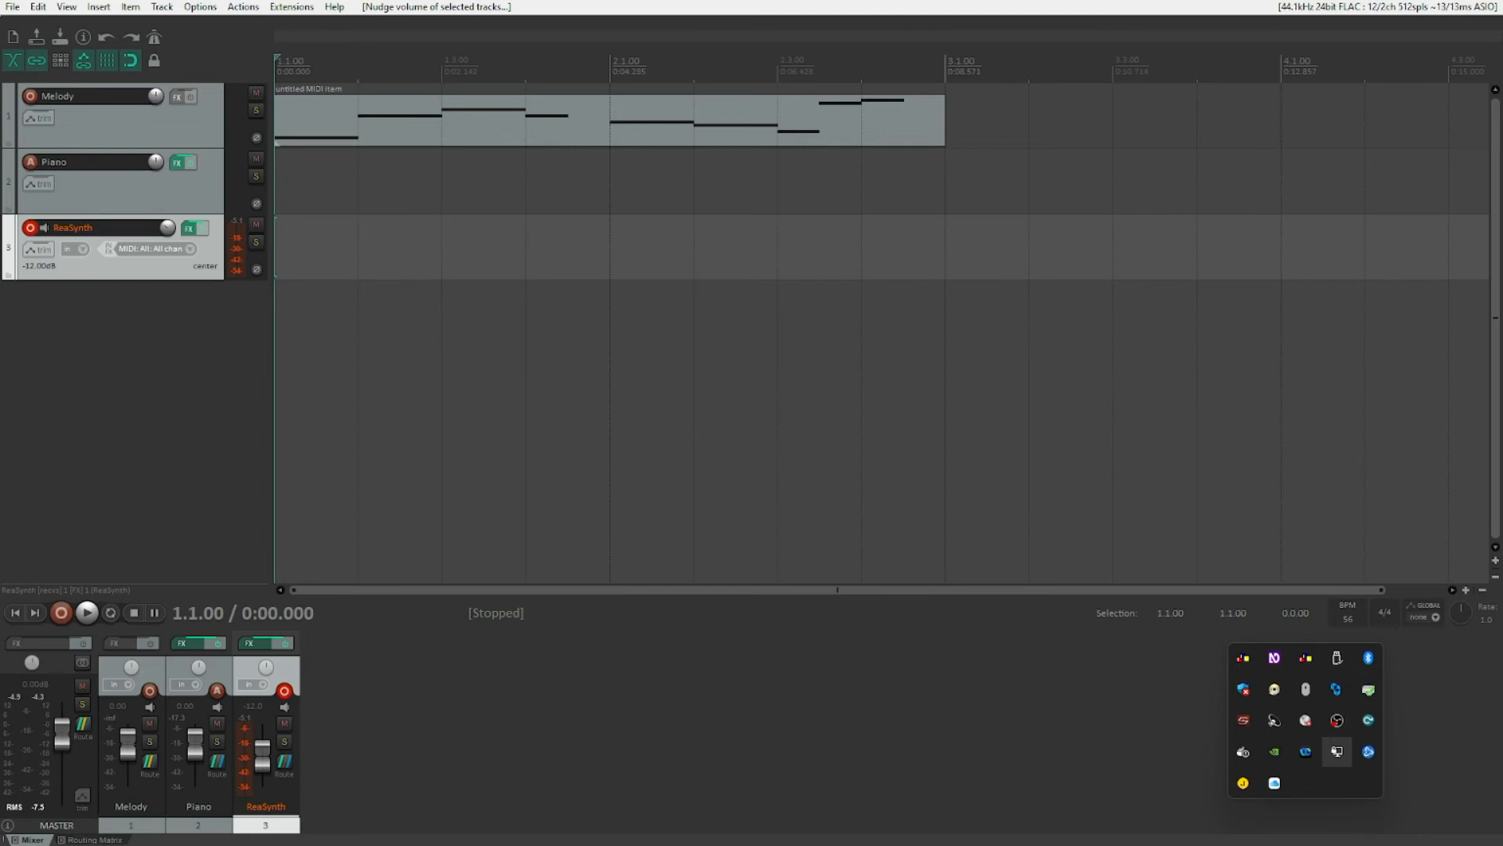
Go through the Piano and ReaSynth tracks and play the MIDI item from the start with ReaSynth selected
key("Up")
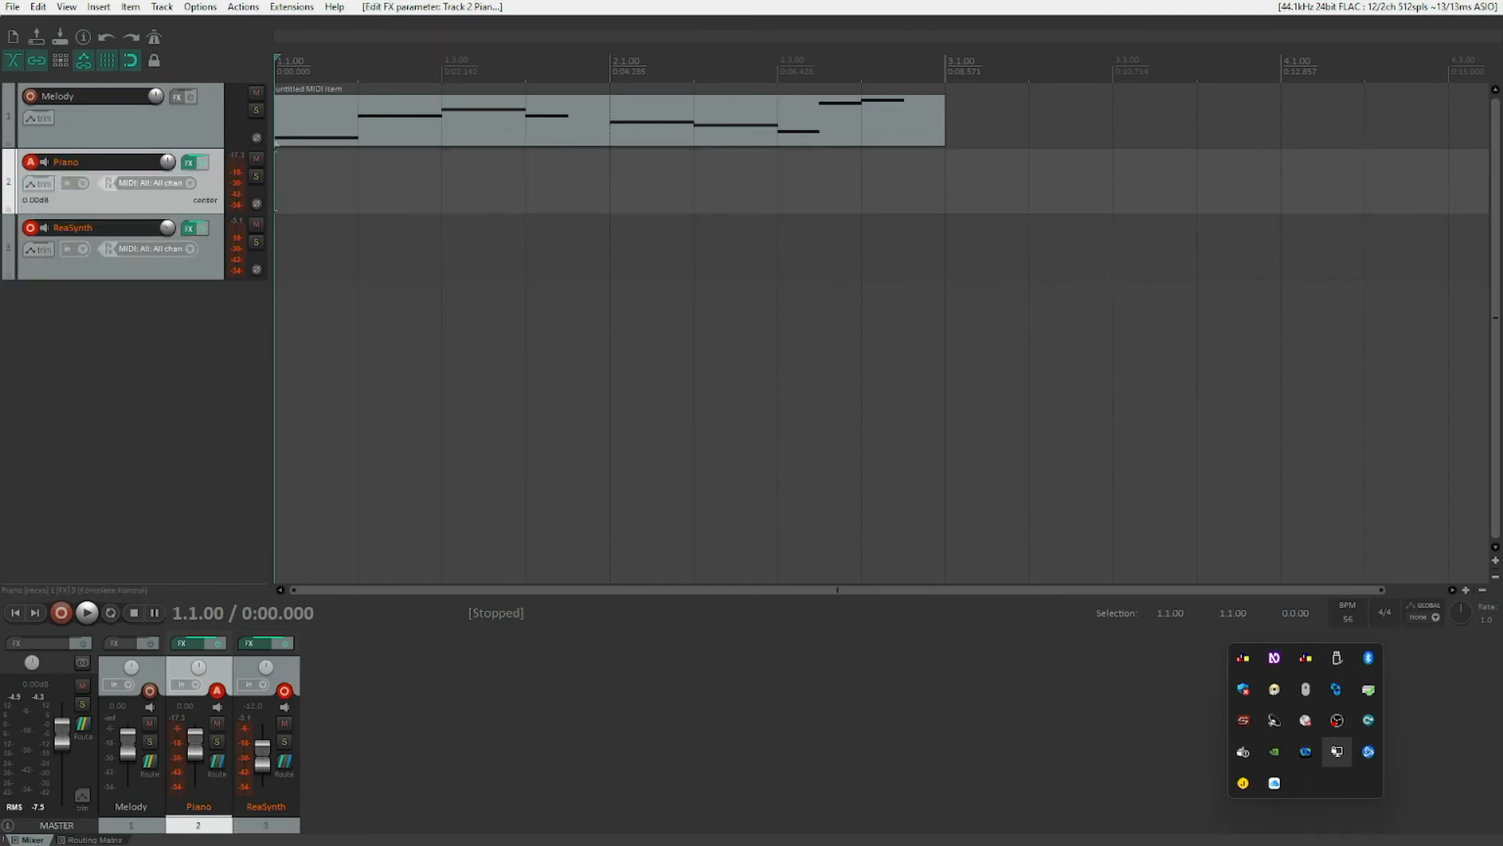
key("Down")
key("space")
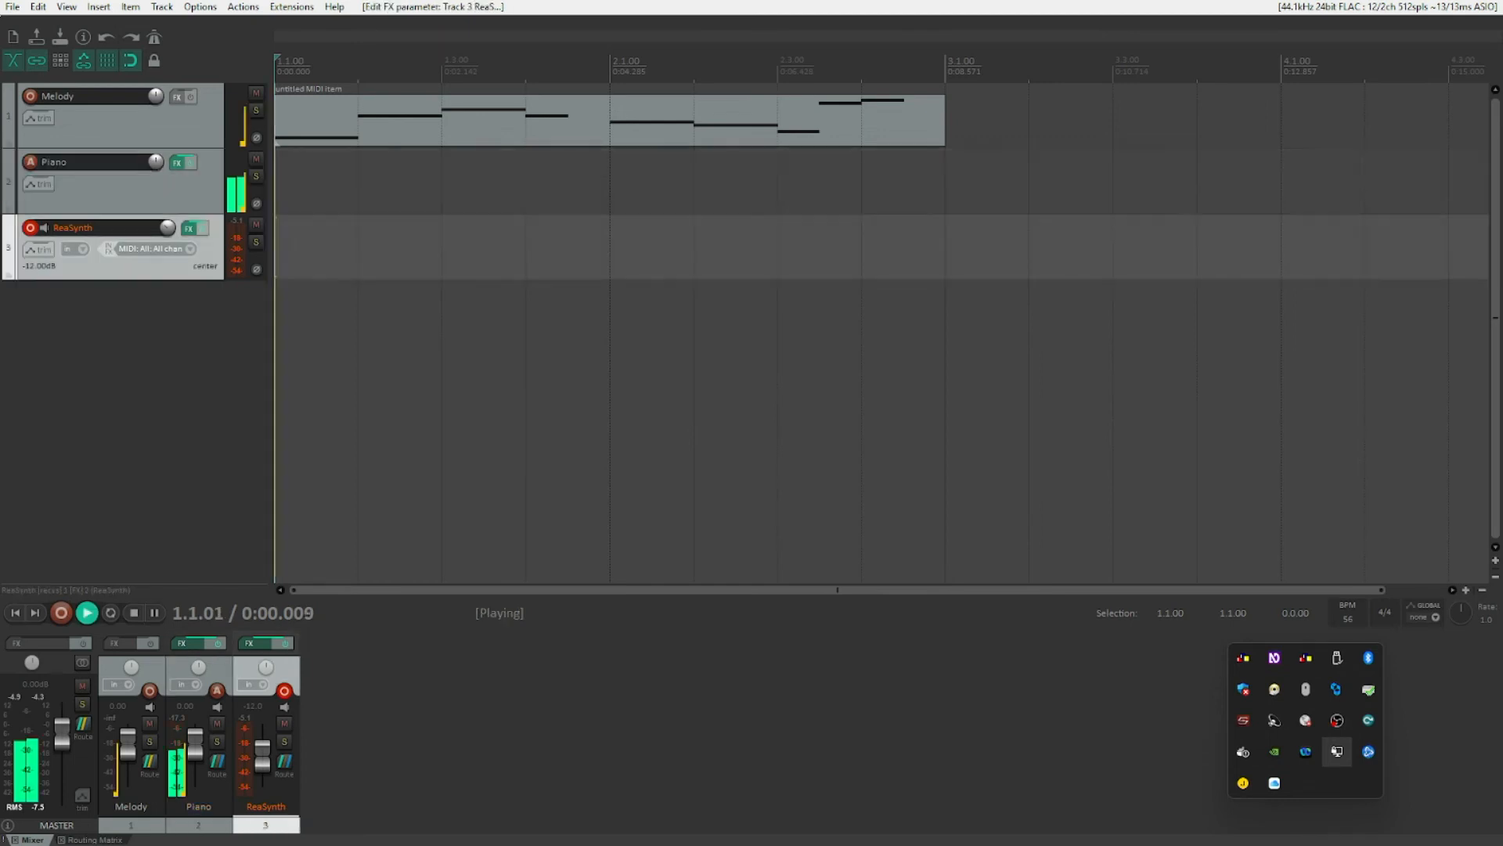